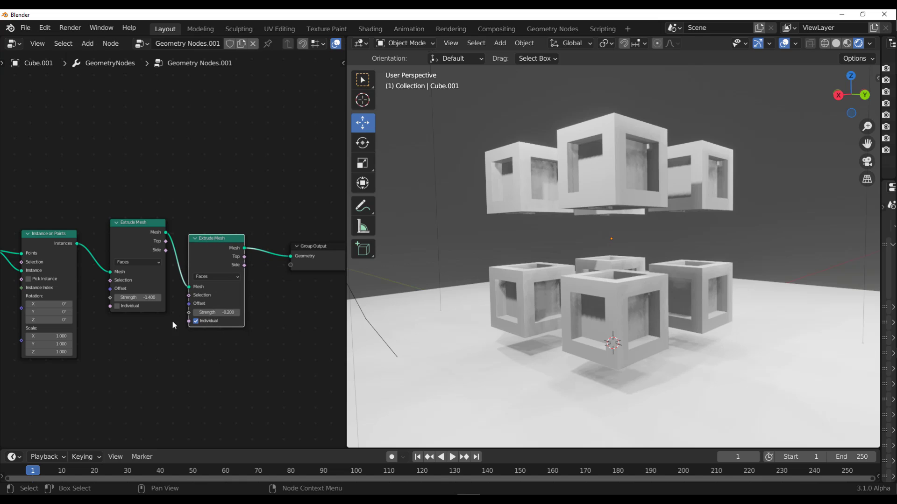
{"action": "left_click_drag", "start_coordinate": [311, 246], "coordinate": [310, 196]}
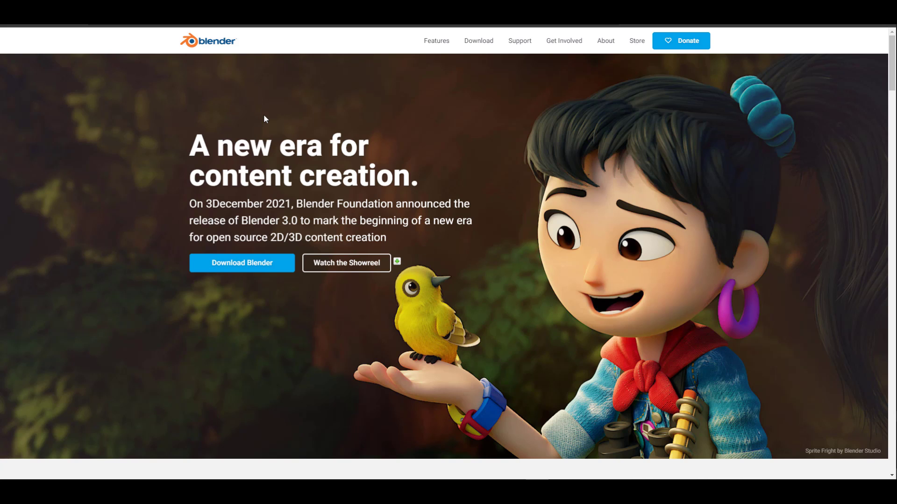
Step: Open the download section of the Blender website and go through the daily builds to the branch builds
{"action": "left_click", "coordinate": [478, 41]}
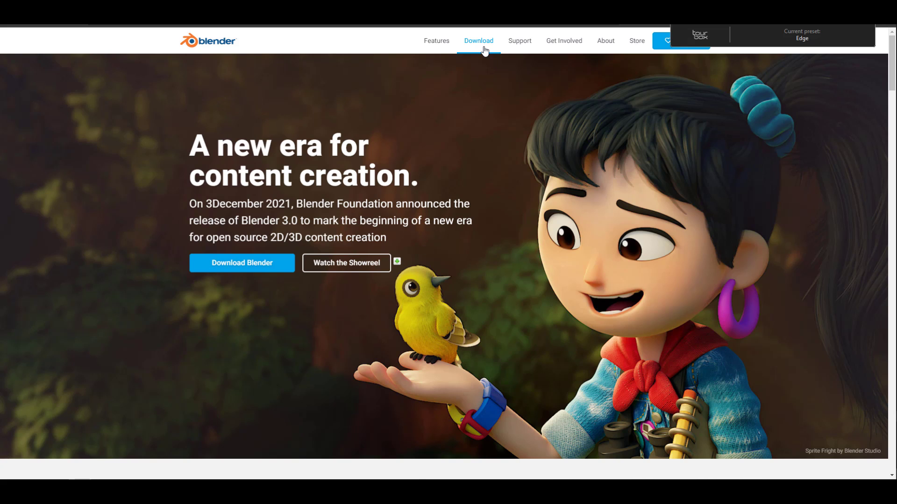
{"action": "scroll", "coordinate": [466, 112], "scroll_direction": "down", "scroll_amount": 10}
{"action": "scroll", "coordinate": [467, 112], "scroll_direction": "down", "scroll_amount": 3}
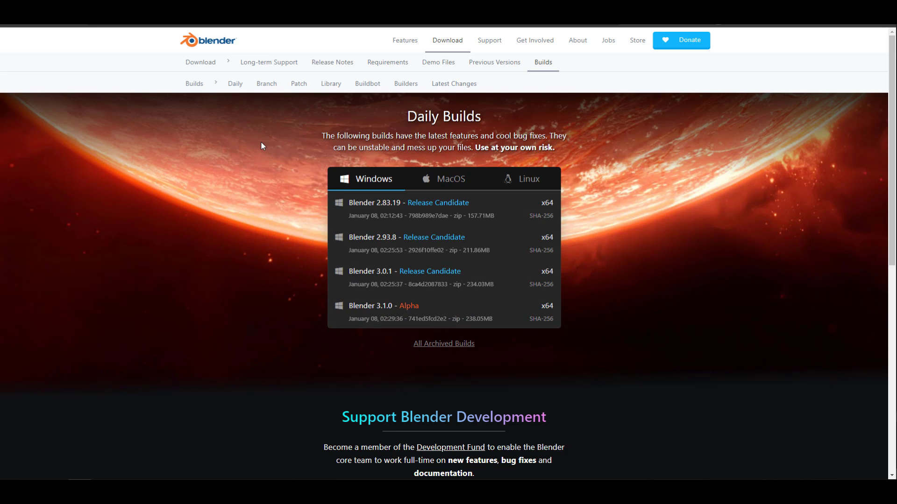
{"action": "left_click", "coordinate": [266, 85]}
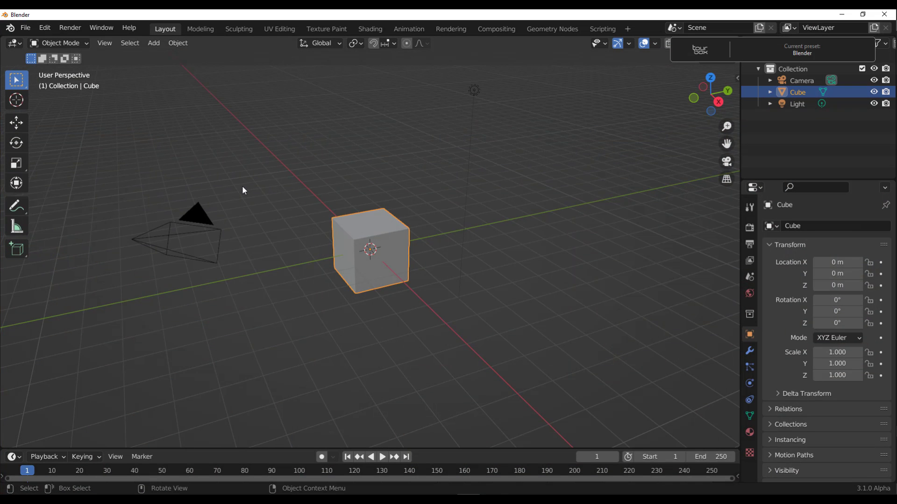
Step: Delete the default cube and add a Grid mesh in its place
{"action": "left_click", "coordinate": [264, 164]}
{"action": "scroll", "coordinate": [264, 164], "scroll_direction": "up", "scroll_amount": 3}
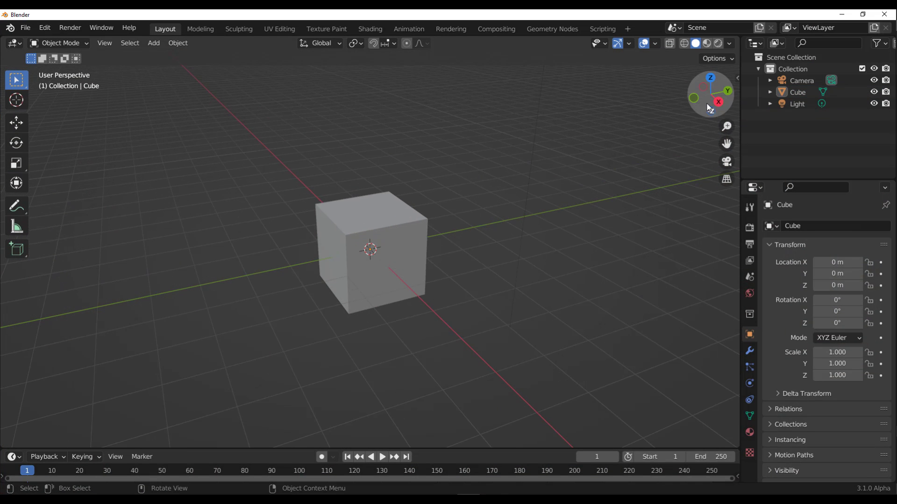
{"action": "left_click_drag", "start_coordinate": [711, 108], "coordinate": [709, 104]}
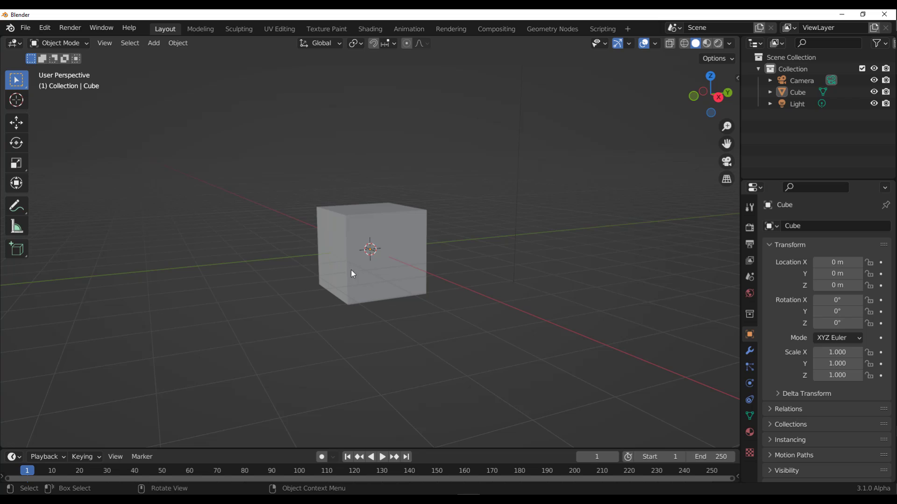
{"action": "left_click", "coordinate": [397, 237]}
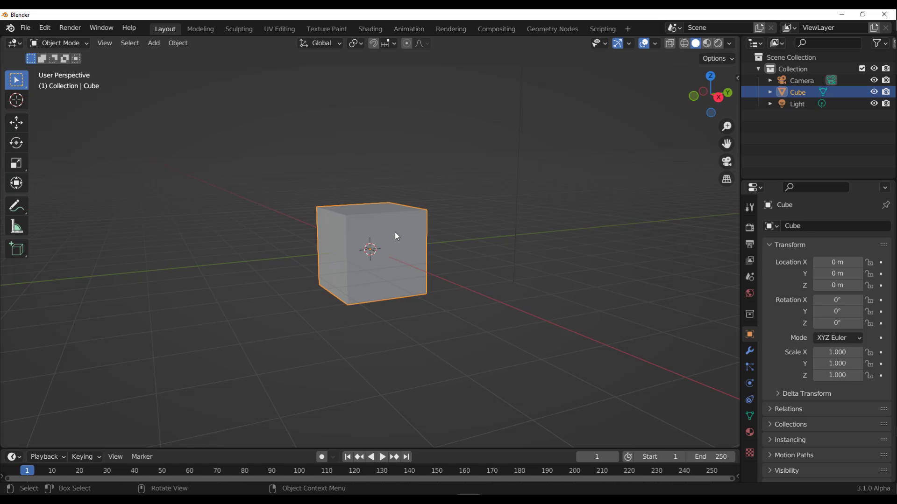
{"action": "key", "text": "Delete"}
{"action": "key", "text": "shift+a"}
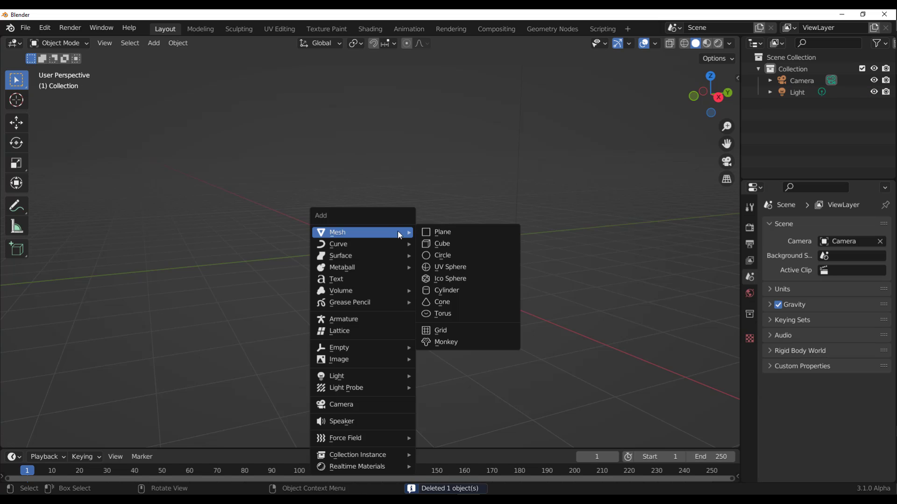
{"action": "left_click", "coordinate": [446, 337]}
Step: Switch to the Geometry Nodes workspace and create a new geometry node tree for the grid
{"action": "left_click_drag", "start_coordinate": [724, 104], "coordinate": [638, 91]}
{"action": "left_click", "coordinate": [556, 29]}
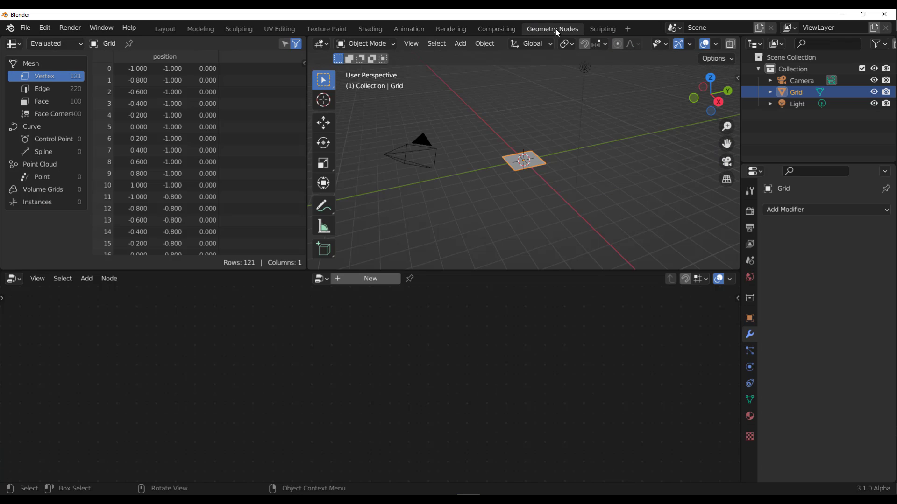
{"action": "left_click", "coordinate": [357, 279]}
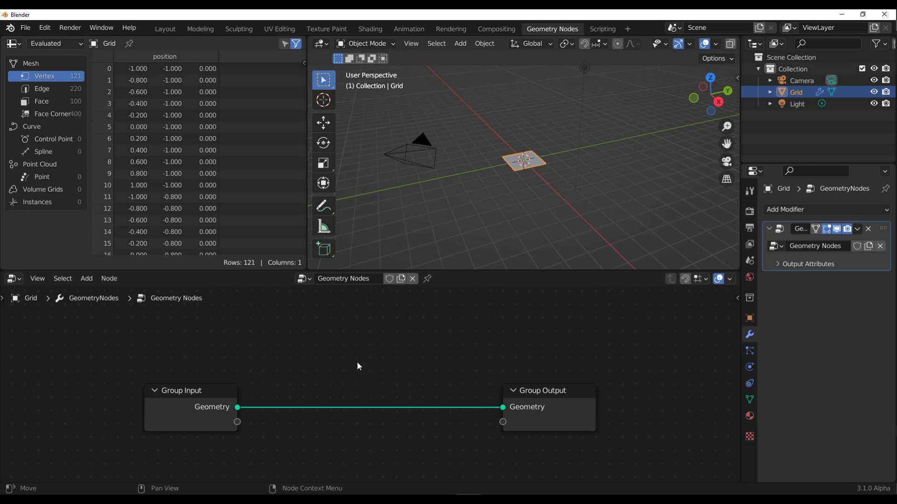
{"action": "key", "text": "shift+a"}
{"action": "mouse_move", "coordinate": [357, 362]}
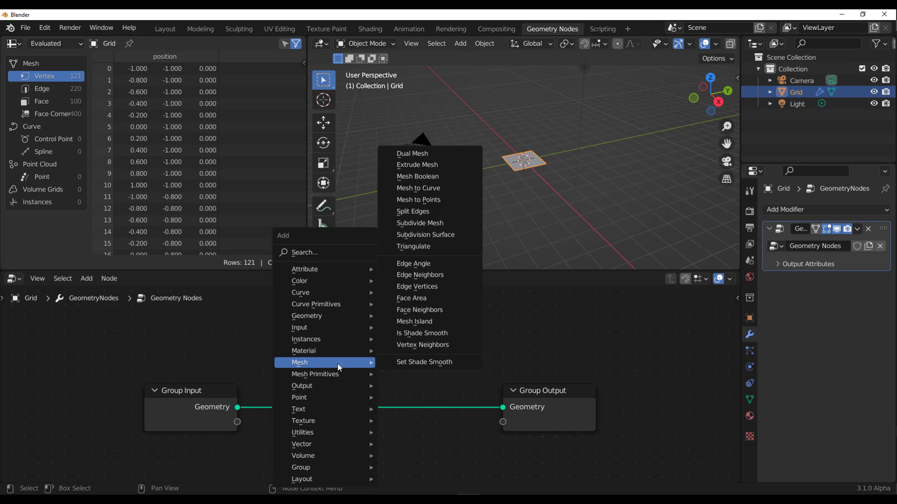
{"action": "left_click", "coordinate": [88, 278]}
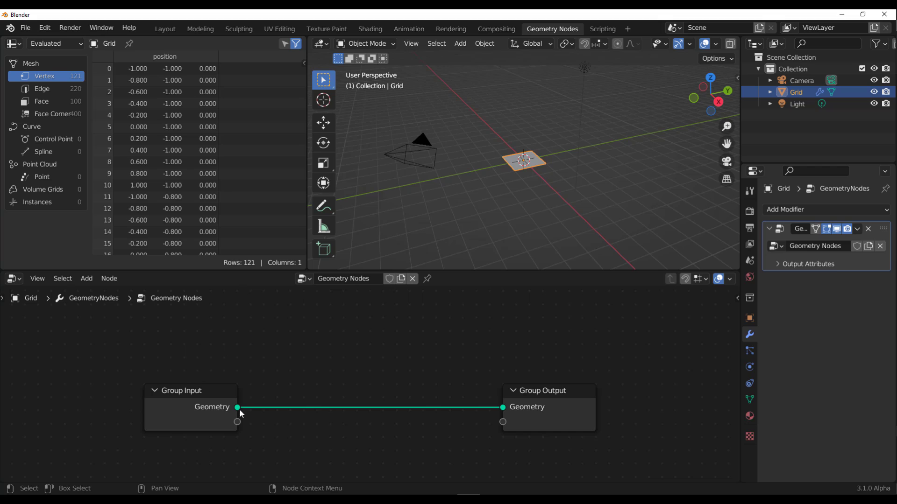
Step: Add a Delete Geometry node fed by the Group Input's geometry and place it below the existing link
{"action": "left_click_drag", "start_coordinate": [238, 408], "coordinate": [425, 340]}
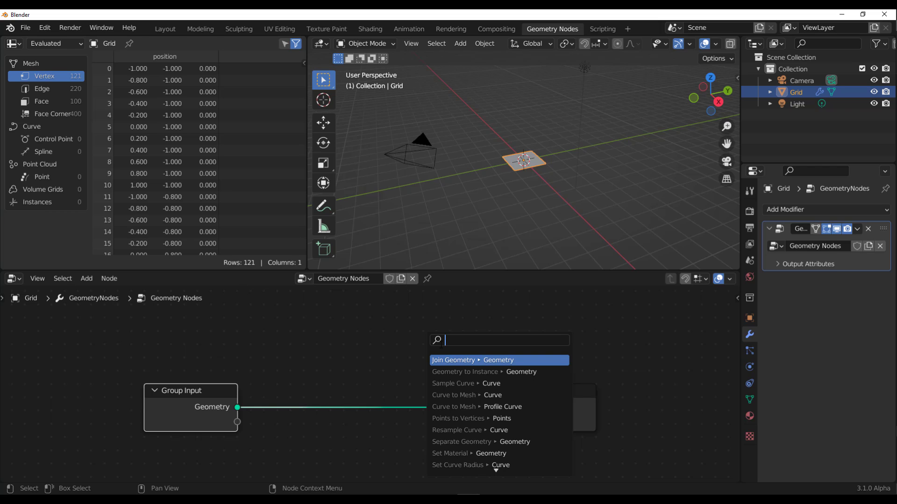
{"action": "type", "text": "dele"}
{"action": "key", "text": "Return"}
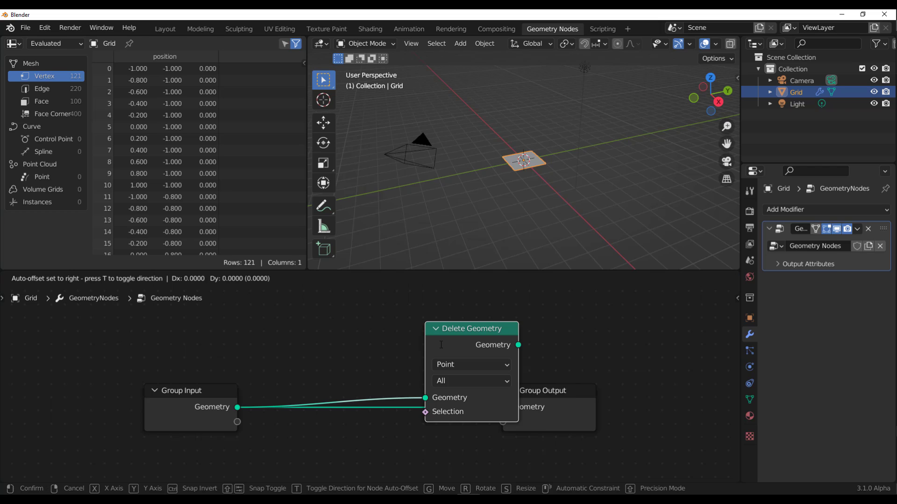
{"action": "left_click", "coordinate": [351, 438]}
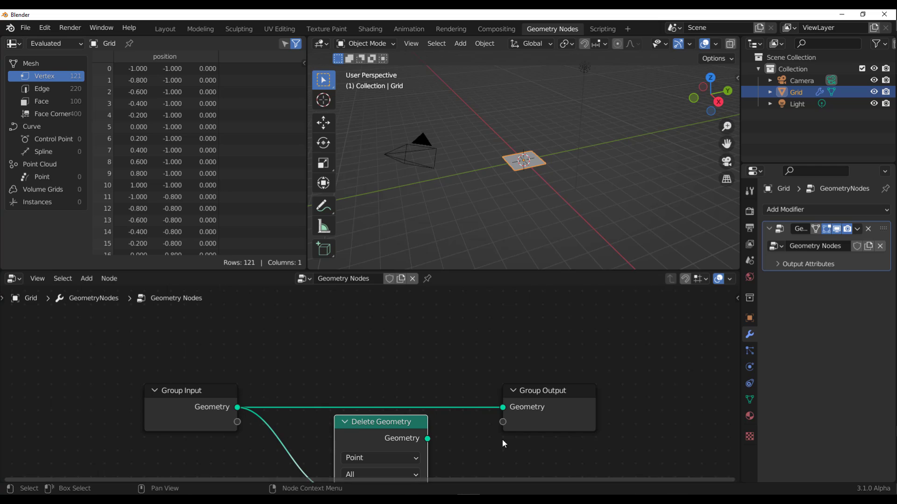
Step: Add an Extrude Mesh node fed by the Group Input's geometry, shifting the Group Output node aside to make room
{"action": "left_click_drag", "start_coordinate": [574, 406], "coordinate": [632, 393]}
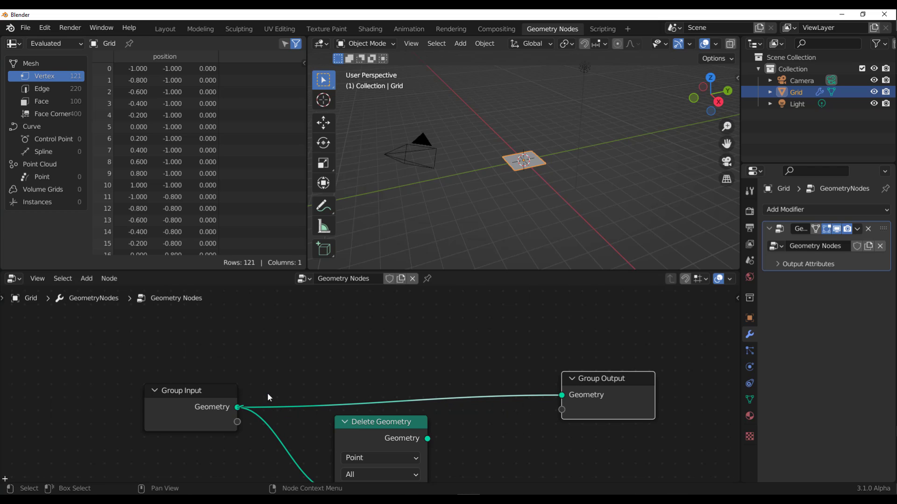
{"action": "left_click_drag", "start_coordinate": [237, 408], "coordinate": [412, 335]}
{"action": "type", "text": "ADD"}
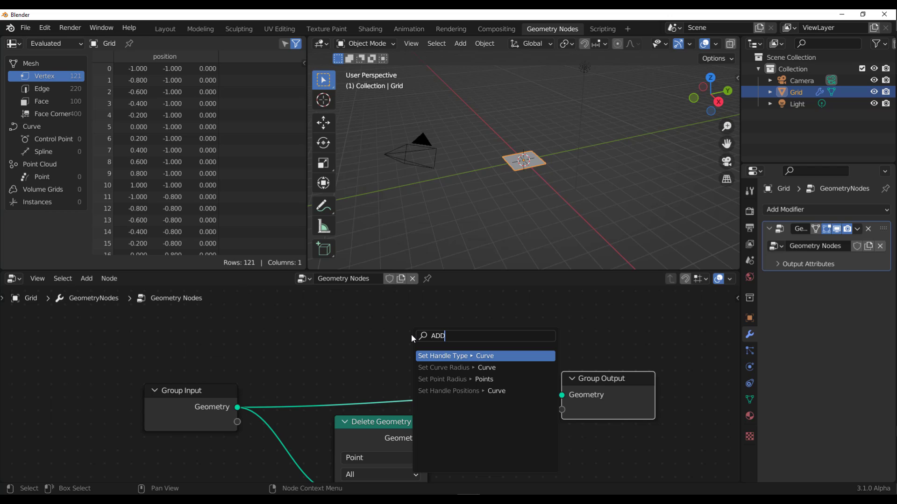
{"action": "key", "text": "BackSpace"}
{"action": "key", "text": "BackSpace"}
{"action": "key", "text": "BackSpace"}
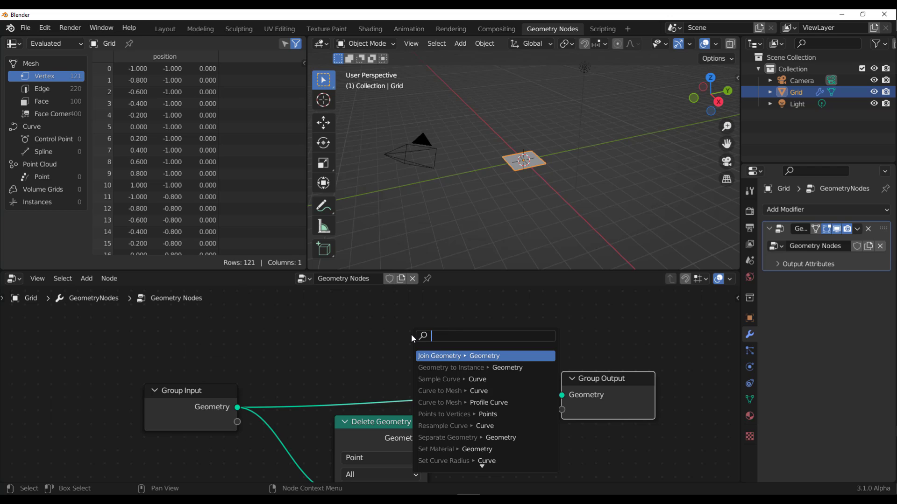
{"action": "type", "text": "EXT"}
{"action": "key", "text": "BackSpace"}
{"action": "key", "text": "BackSpace"}
{"action": "key", "text": "BackSpace"}
{"action": "type", "text": "EM"}
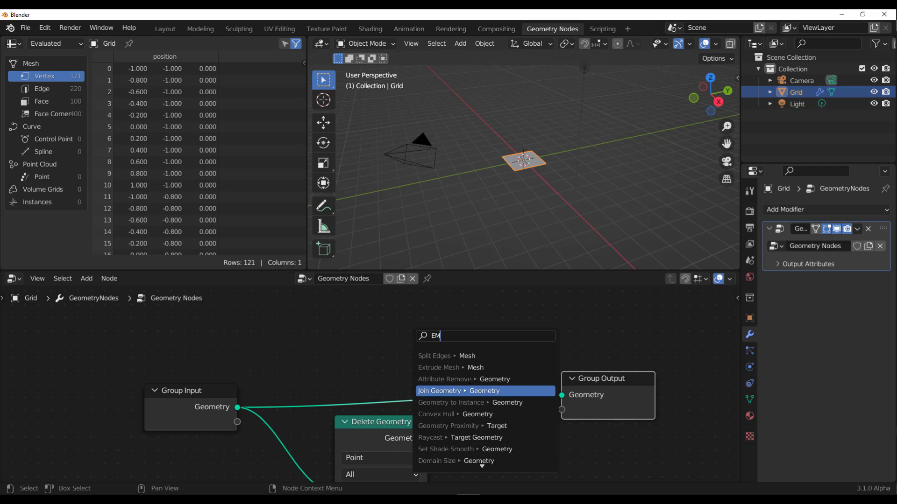
{"action": "left_click", "coordinate": [448, 368]}
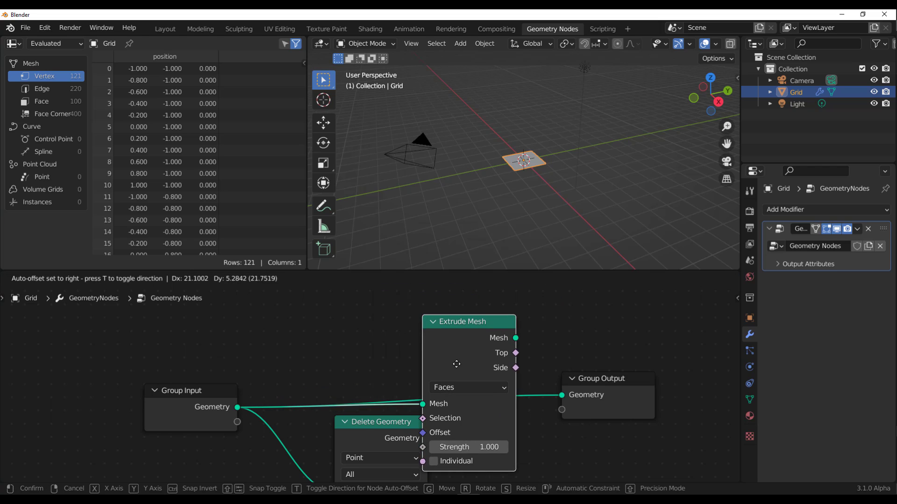
{"action": "left_click", "coordinate": [456, 364]}
Step: Connect the Extrude Mesh node's Mesh output to the Group Output's Geometry input and tidy the node layout
{"action": "left_click_drag", "start_coordinate": [596, 405], "coordinate": [632, 398]}
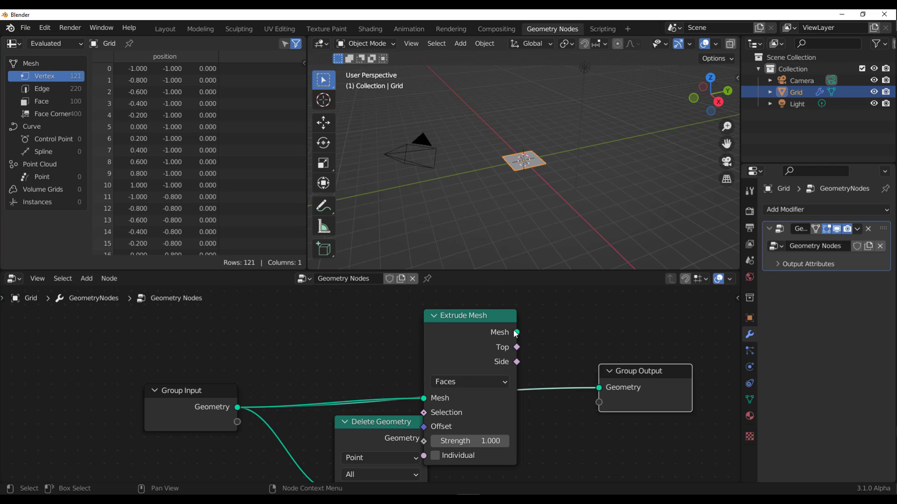
{"action": "left_click_drag", "start_coordinate": [516, 332], "coordinate": [600, 388]}
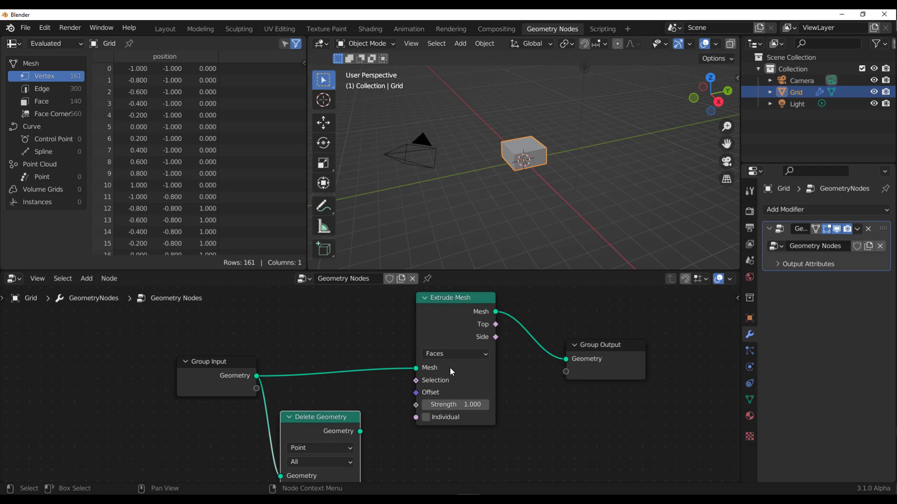
{"action": "scroll", "coordinate": [449, 368], "scroll_direction": "up", "scroll_amount": 2}
{"action": "mouse_move", "coordinate": [456, 331]}
{"action": "left_mouse_down"}
{"action": "mouse_move", "coordinate": [450, 369]}
{"action": "mouse_move", "coordinate": [456, 342]}
{"action": "left_mouse_up"}
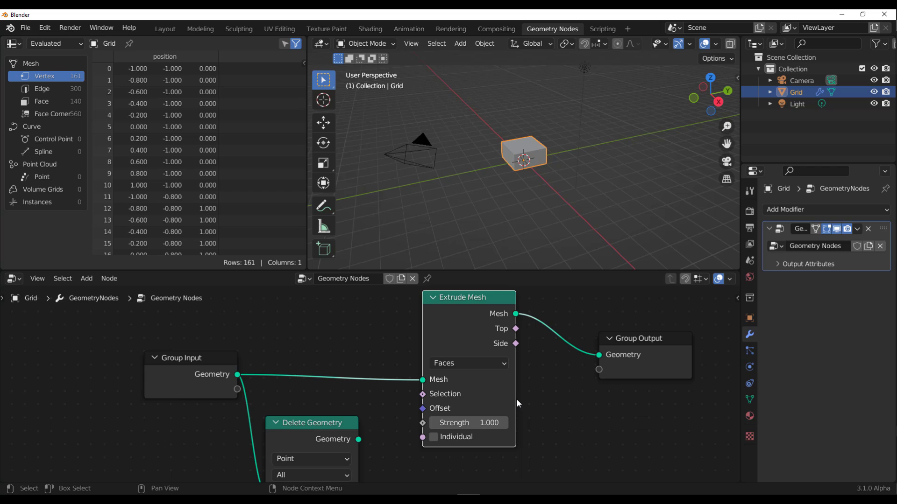
Step: Set the Extrude Mesh node's strength to 2.000 while keeping its mode on Faces
{"action": "left_click", "coordinate": [453, 364]}
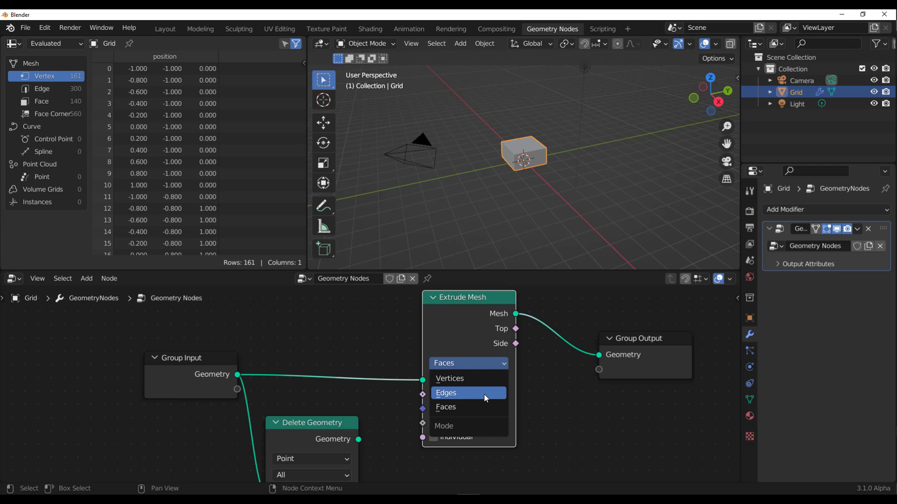
{"action": "scroll", "coordinate": [576, 113], "scroll_direction": "up", "scroll_amount": 6}
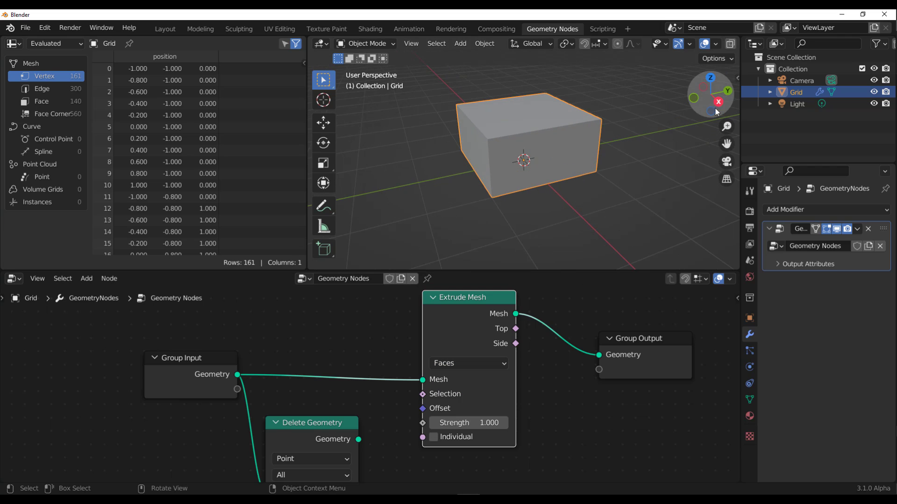
{"action": "left_click_drag", "start_coordinate": [691, 101], "coordinate": [701, 117]}
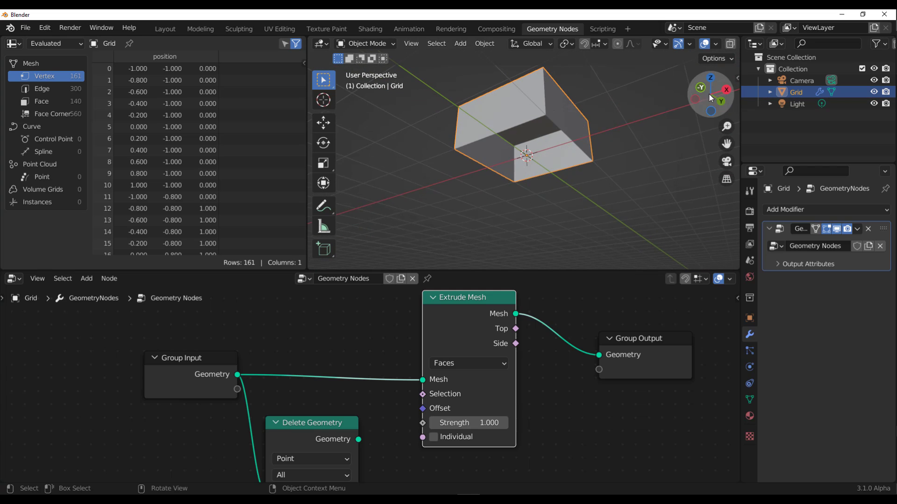
{"action": "left_click_drag", "start_coordinate": [708, 94], "coordinate": [729, 181]}
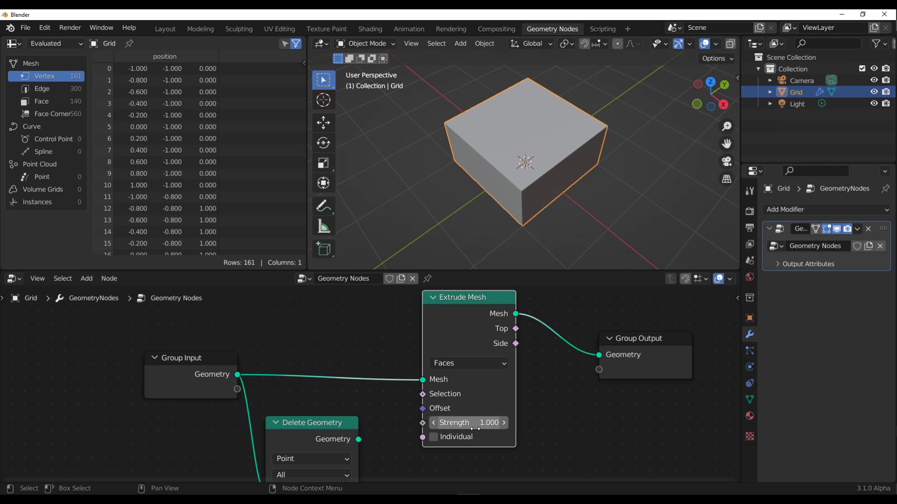
{"action": "scroll", "coordinate": [555, 181], "scroll_direction": "down", "scroll_amount": 7}
{"action": "scroll", "coordinate": [556, 179], "scroll_direction": "up", "scroll_amount": 3}
{"action": "left_click_drag", "start_coordinate": [467, 423], "coordinate": [499, 423]}
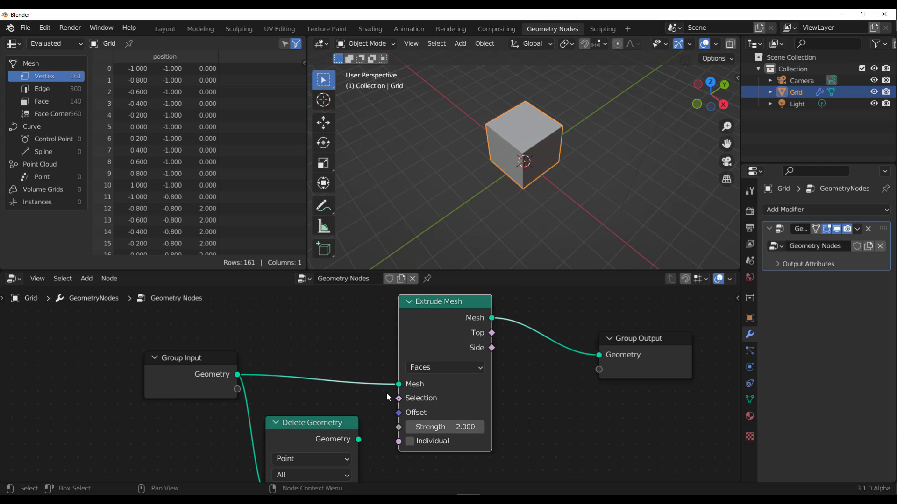
Step: Add a Vector Math node set to Add that drives the Extrude Mesh Offset, moving the neighbouring nodes to make room
{"action": "left_click_drag", "start_coordinate": [303, 419], "coordinate": [350, 481]}
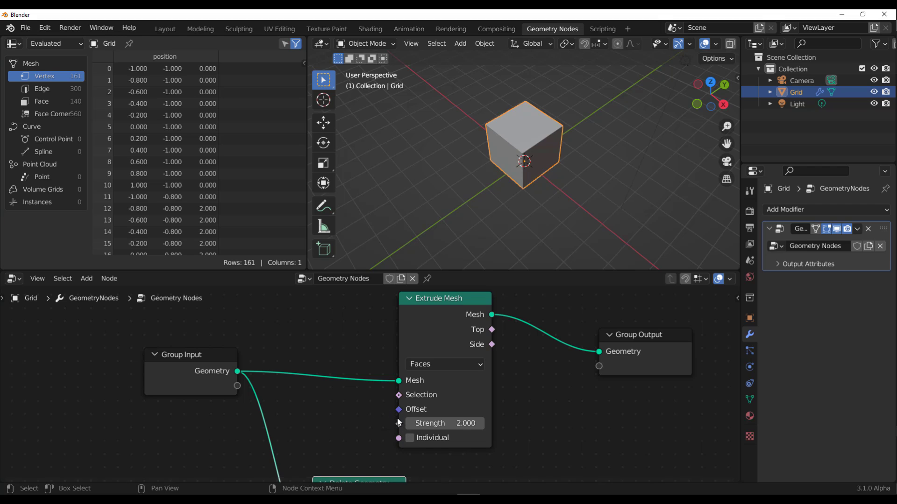
{"action": "left_click_drag", "start_coordinate": [437, 347], "coordinate": [487, 344]}
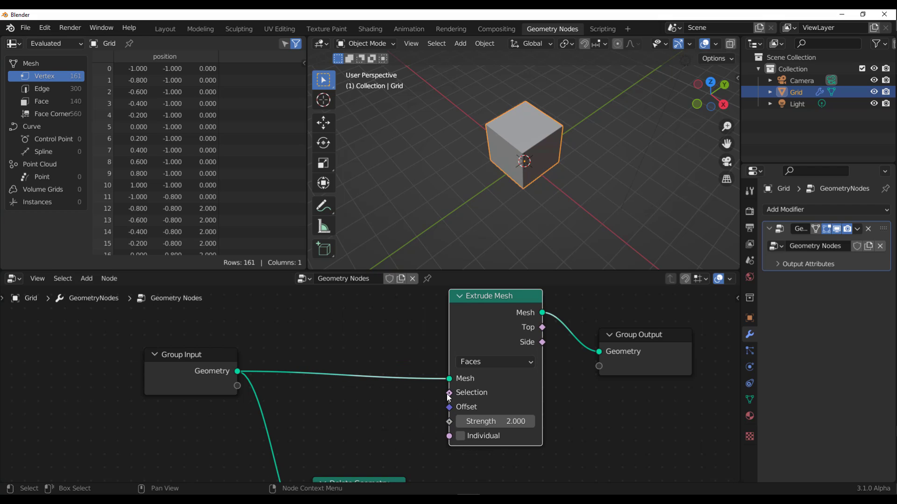
{"action": "left_click_drag", "start_coordinate": [449, 409], "coordinate": [317, 406]}
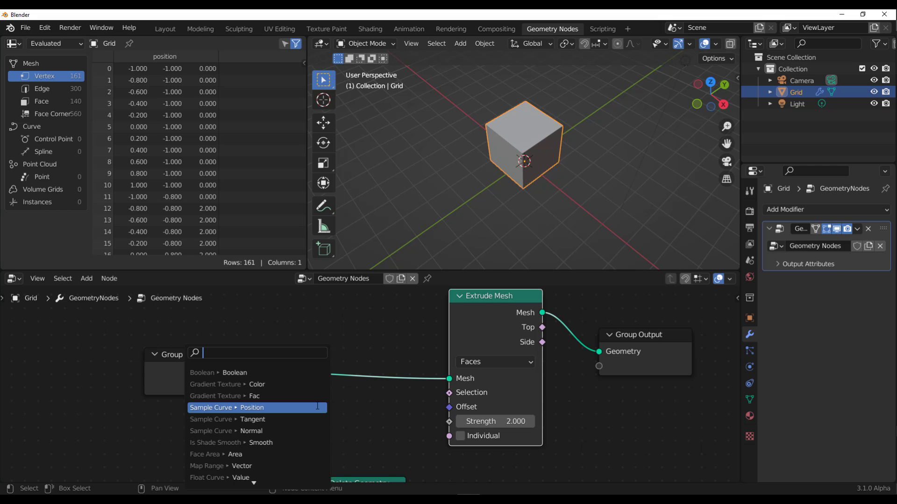
{"action": "type", "text": "ADD"}
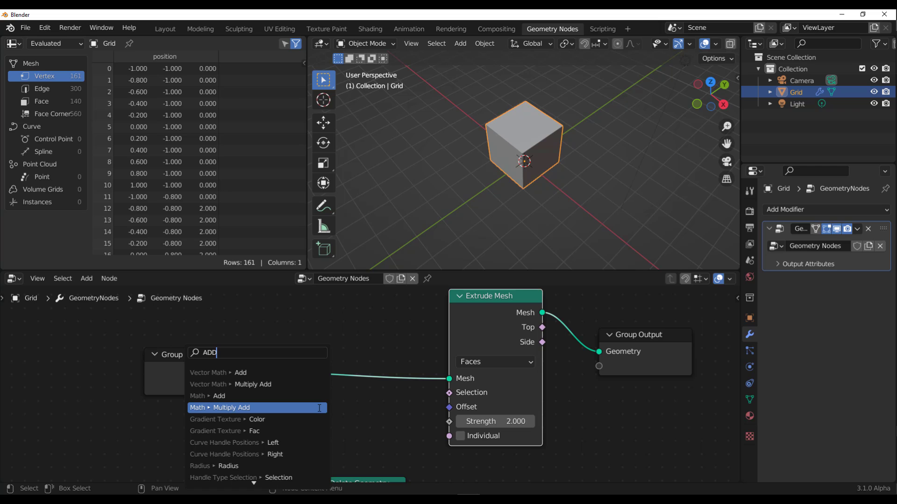
{"action": "key", "text": "Up"}
{"action": "key", "text": "Up"}
{"action": "key", "text": "Up"}
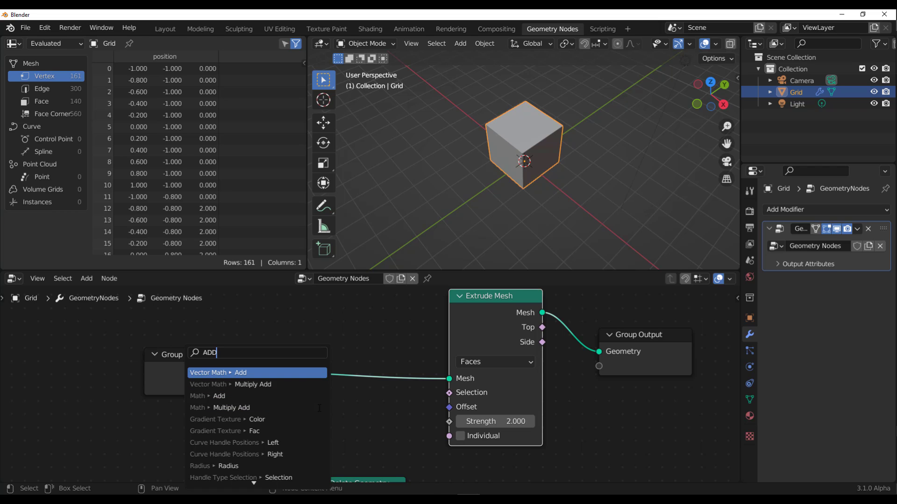
{"action": "key", "text": "Return"}
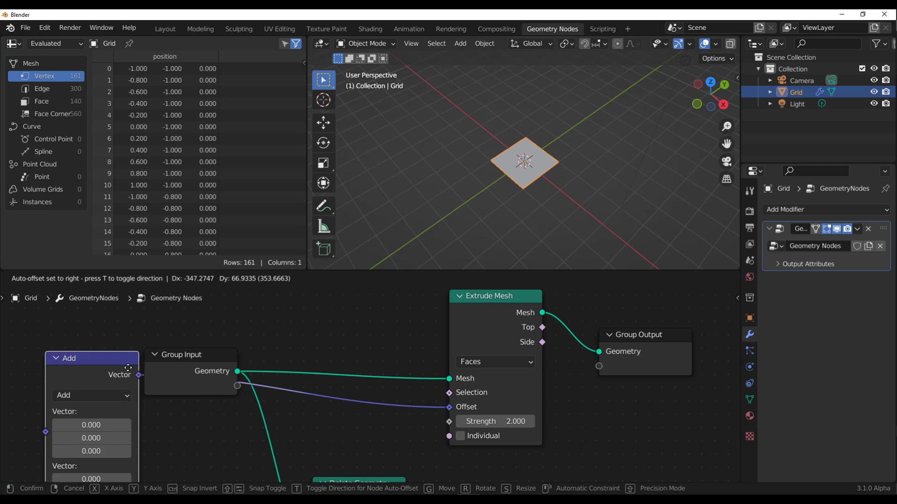
{"action": "left_click", "coordinate": [111, 363]}
{"action": "scroll", "coordinate": [181, 429], "scroll_direction": "down", "scroll_amount": 2}
{"action": "left_click_drag", "start_coordinate": [190, 382], "coordinate": [231, 308]}
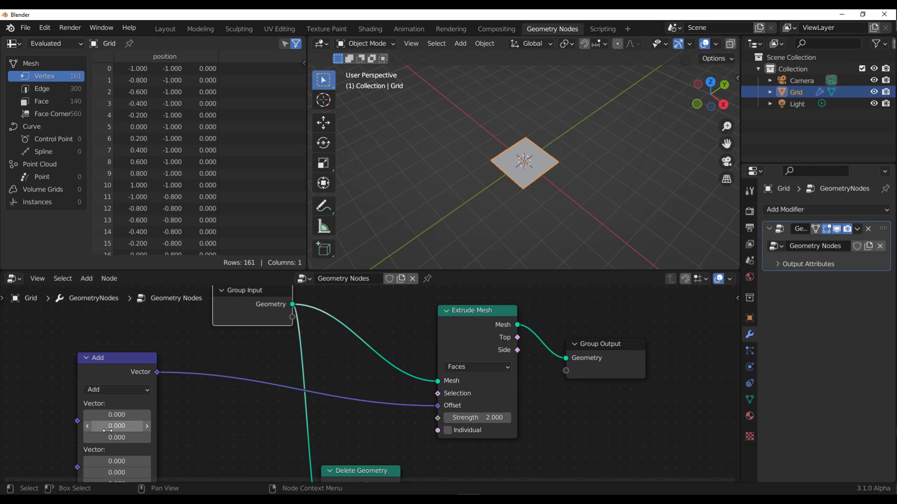
Step: Set the Add node's first vector to 0.800, 1.500, 0.900 and its second vector's Z to 0.200
{"action": "left_click_drag", "start_coordinate": [117, 414], "coordinate": [153, 426]}
{"action": "mouse_move", "coordinate": [711, 94]}
{"action": "left_mouse_down"}
{"action": "mouse_move", "coordinate": [703, 79]}
{"action": "mouse_move", "coordinate": [706, 93]}
{"action": "left_mouse_up"}
{"action": "left_click_drag", "start_coordinate": [112, 437], "coordinate": [133, 438]}
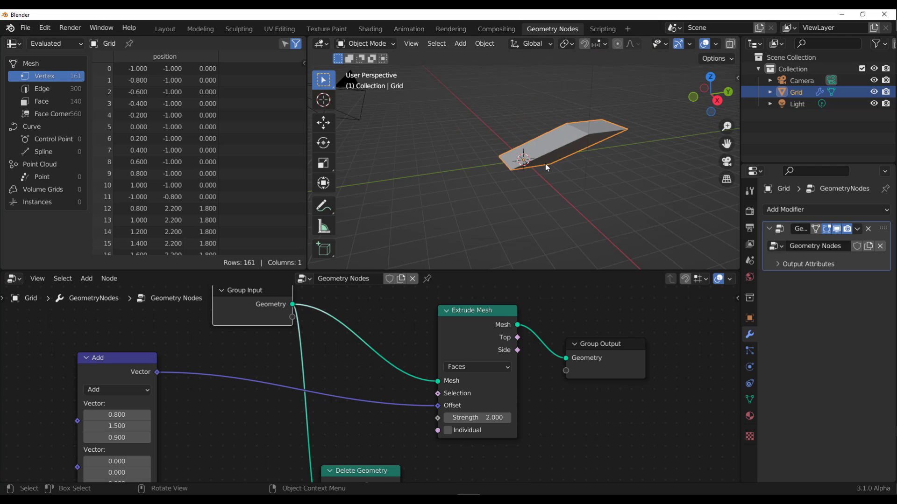
{"action": "scroll", "coordinate": [545, 164], "scroll_direction": "down", "scroll_amount": 2}
{"action": "left_click_drag", "start_coordinate": [104, 364], "coordinate": [96, 322]}
{"action": "mouse_move", "coordinate": [110, 441]}
{"action": "left_mouse_down"}
{"action": "mouse_move", "coordinate": [177, 441]}
{"action": "mouse_move", "coordinate": [115, 441]}
{"action": "left_mouse_up"}
Step: Try the Multiply and Divide operations on the Vector Math node driving the extrusion offset
{"action": "left_click", "coordinate": [136, 346]}
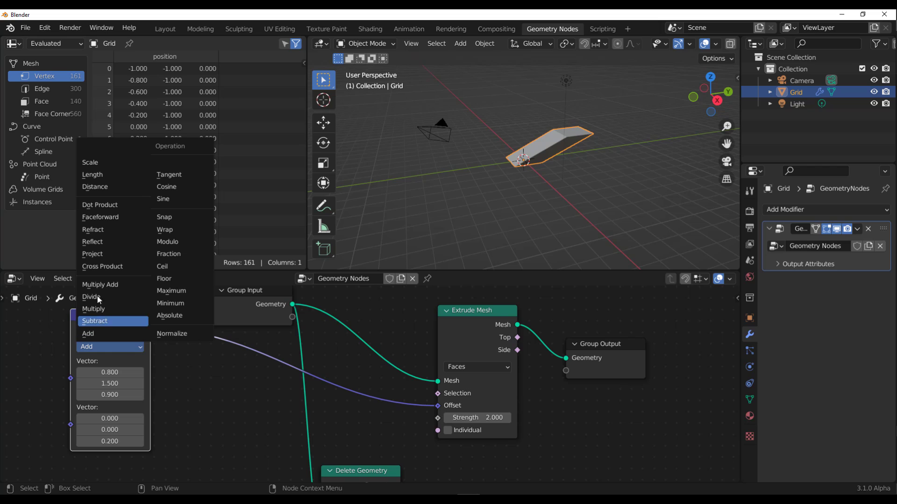
{"action": "left_click", "coordinate": [107, 308]}
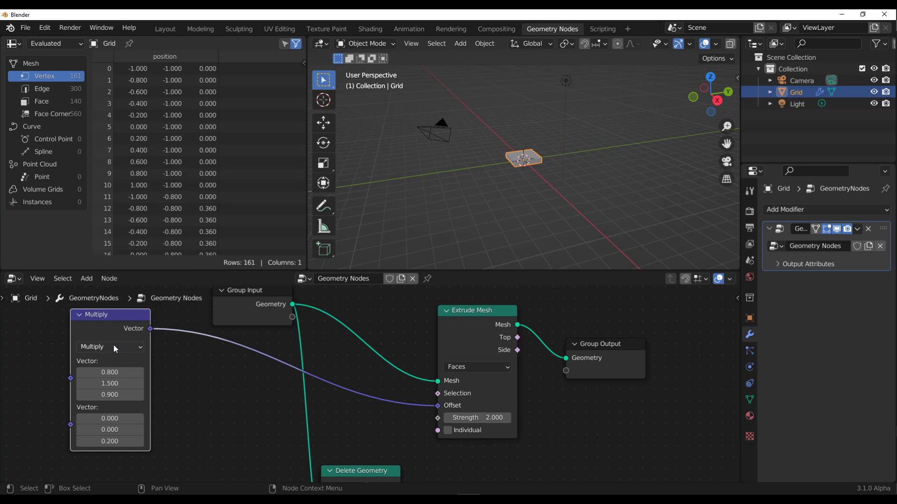
{"action": "left_click", "coordinate": [114, 346]}
{"action": "left_click", "coordinate": [97, 298]}
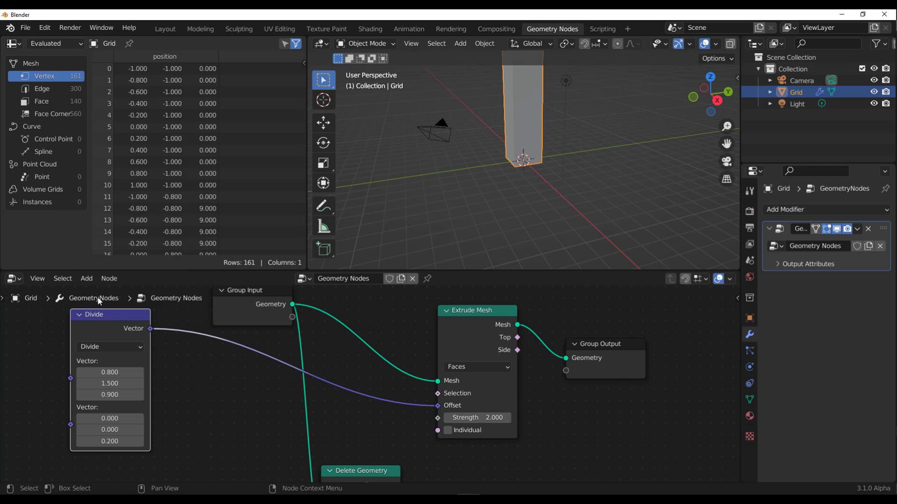
Step: Delete the Vector Math node feeding the Extrude Mesh Offset
{"action": "scroll", "coordinate": [478, 204], "scroll_direction": "down", "scroll_amount": 3}
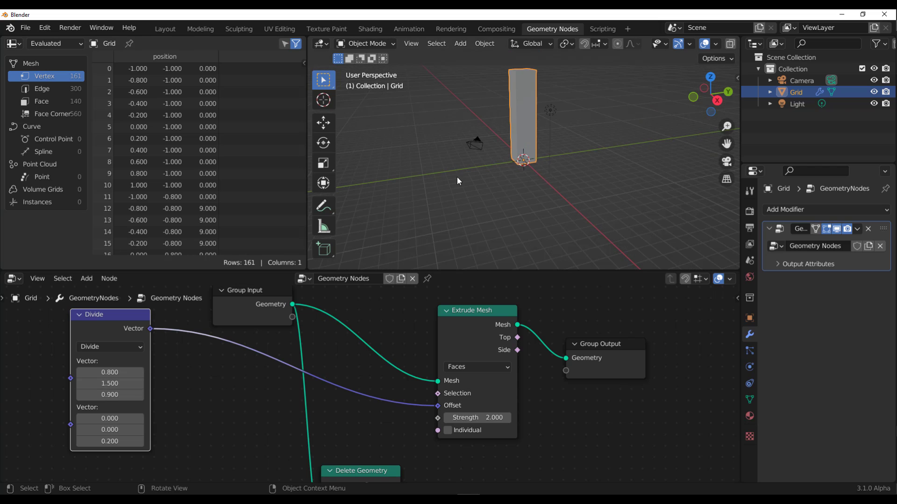
{"action": "scroll", "coordinate": [458, 177], "scroll_direction": "down", "scroll_amount": 1}
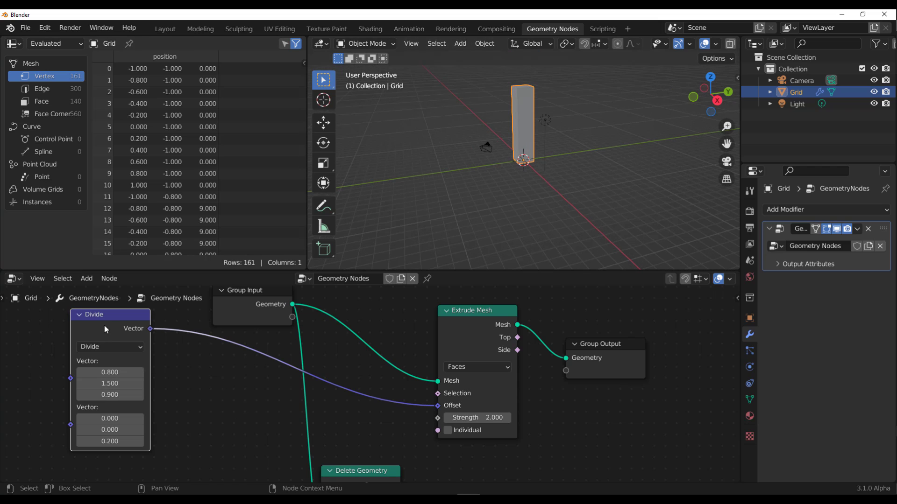
{"action": "key", "text": "x"}
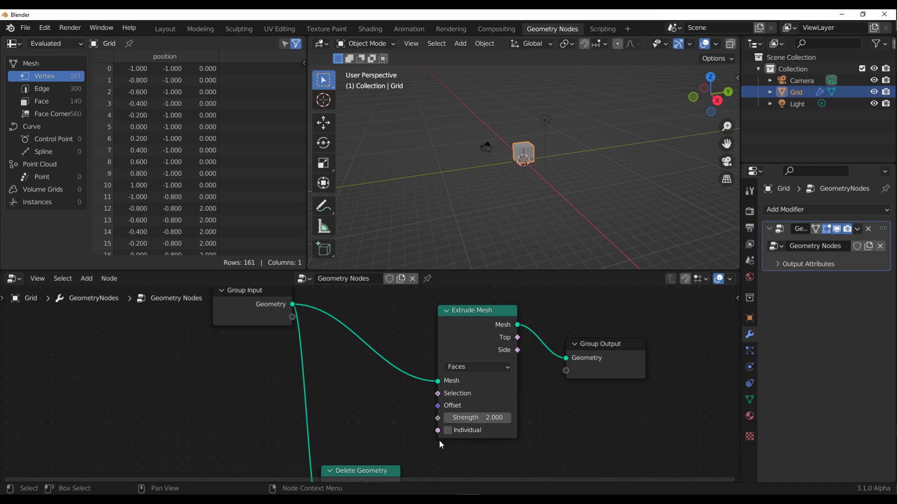
Step: Duplicate the Extrude Mesh node and insert the copy before the Group Output, moving that node aside to make room
{"action": "left_click_drag", "start_coordinate": [587, 372], "coordinate": [663, 356]}
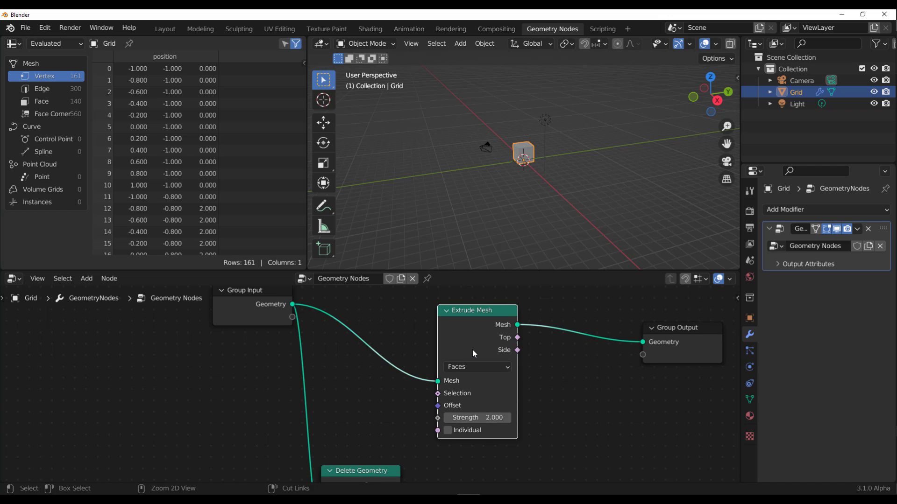
{"action": "key", "text": "shift+d"}
{"action": "left_click", "coordinate": [563, 414]}
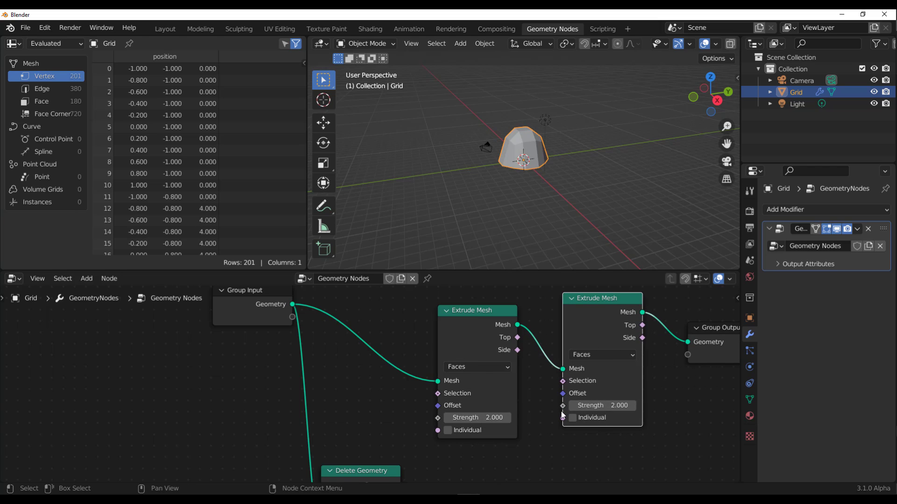
Step: Enable Individual on the second Extrude Mesh node and inspect the extruded mesh from several angles
{"action": "scroll", "coordinate": [574, 142], "scroll_direction": "up", "scroll_amount": 3}
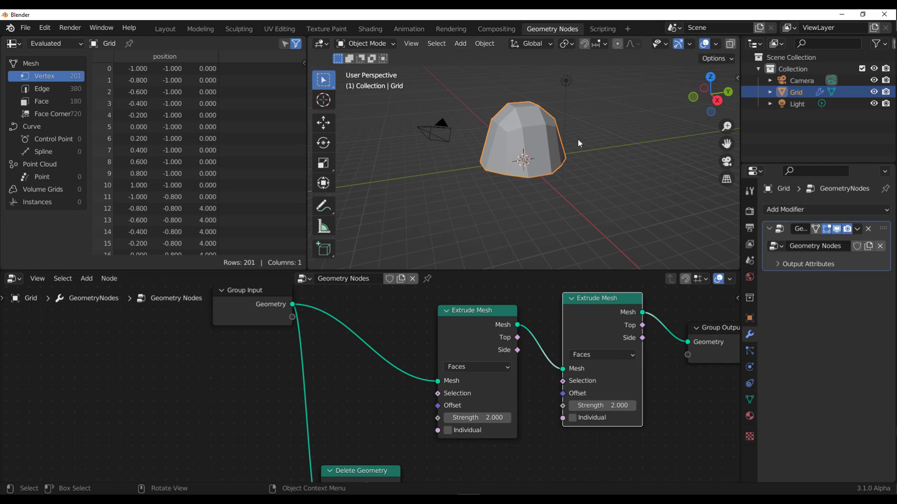
{"action": "left_click", "coordinate": [573, 418]}
{"action": "left_click_drag", "start_coordinate": [710, 94], "coordinate": [476, 74]}
{"action": "scroll", "coordinate": [627, 140], "scroll_direction": "up", "scroll_amount": 8}
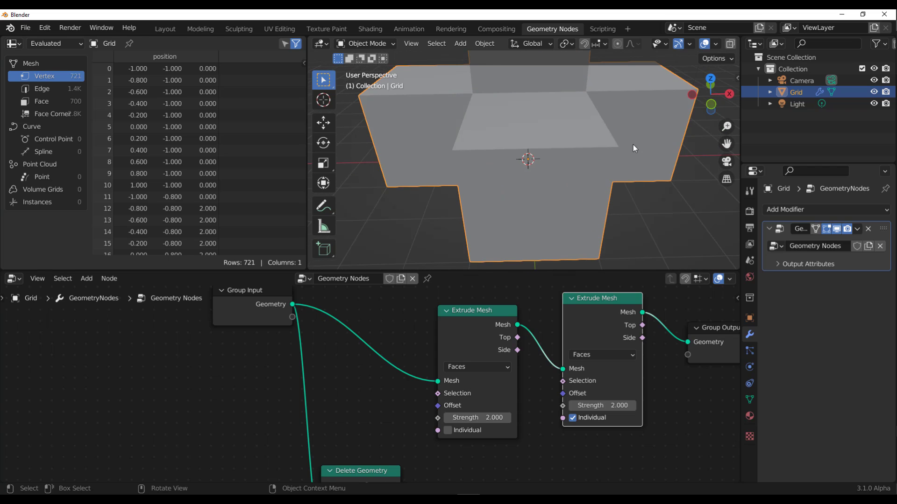
{"action": "scroll", "coordinate": [618, 144], "scroll_direction": "down", "scroll_amount": 7}
{"action": "left_click_drag", "start_coordinate": [700, 103], "coordinate": [682, 138]}
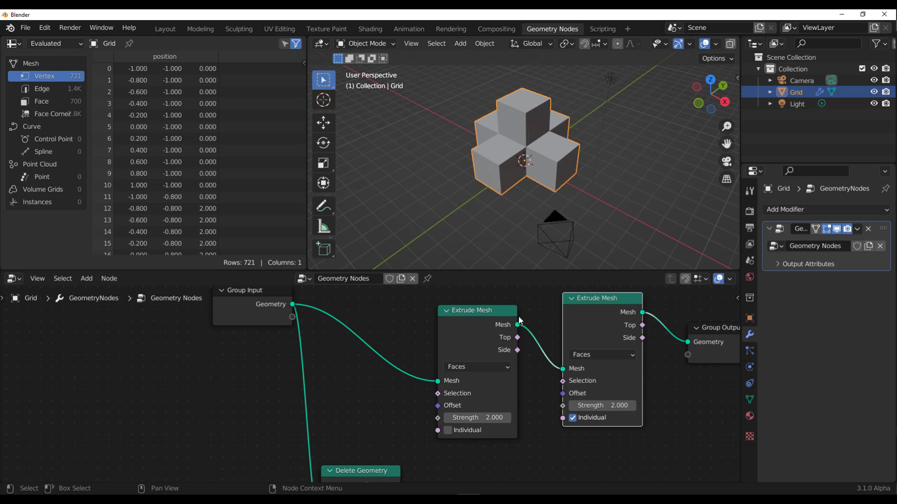
Step: Space out the two Extrude Mesh nodes and line up the Group Input node with the first one
{"action": "left_click_drag", "start_coordinate": [511, 330], "coordinate": [475, 322]}
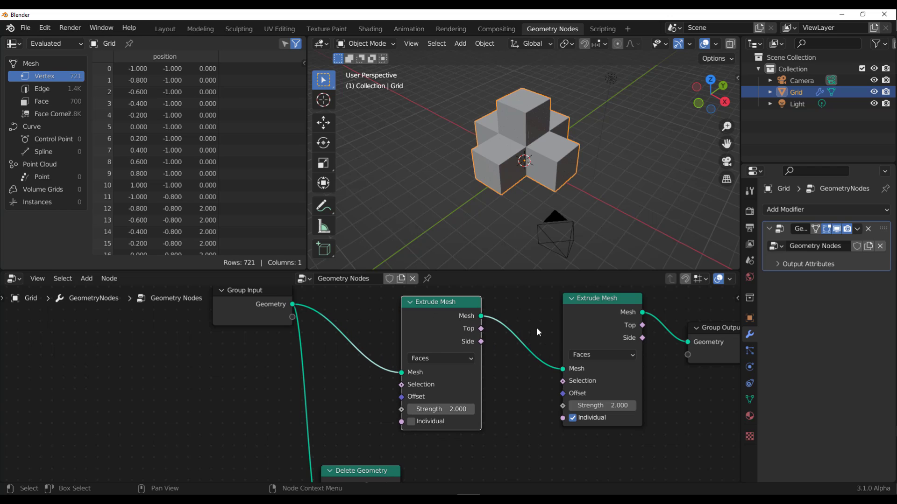
{"action": "mouse_move", "coordinate": [580, 324]}
{"action": "left_mouse_down"}
{"action": "mouse_move", "coordinate": [552, 323]}
{"action": "mouse_move", "coordinate": [593, 312]}
{"action": "left_mouse_up"}
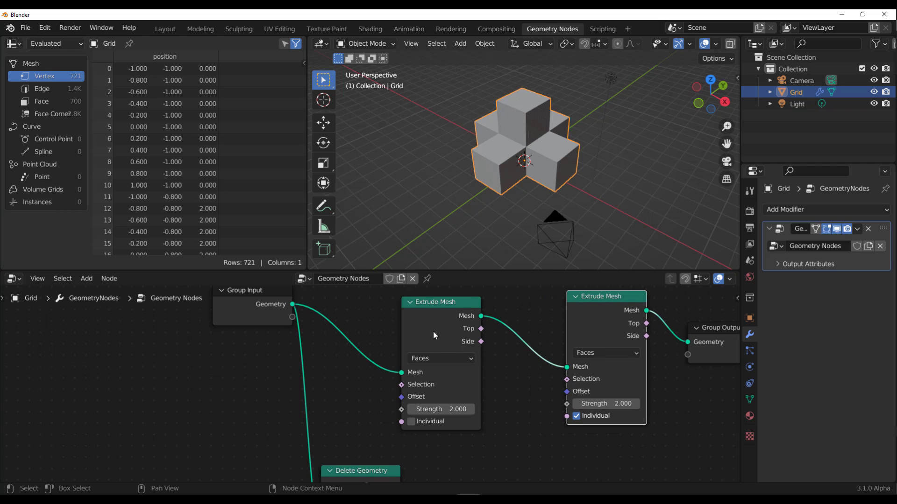
{"action": "left_click_drag", "start_coordinate": [433, 331], "coordinate": [400, 328]}
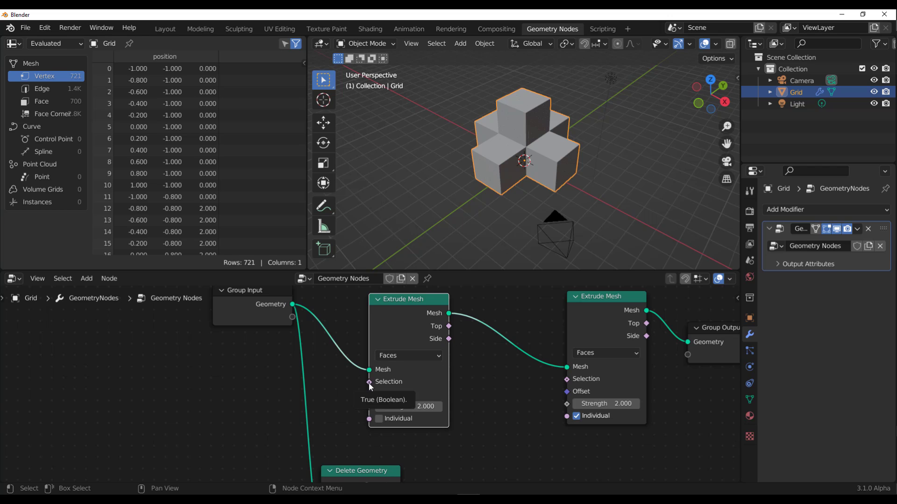
{"action": "left_click_drag", "start_coordinate": [249, 322], "coordinate": [244, 369]}
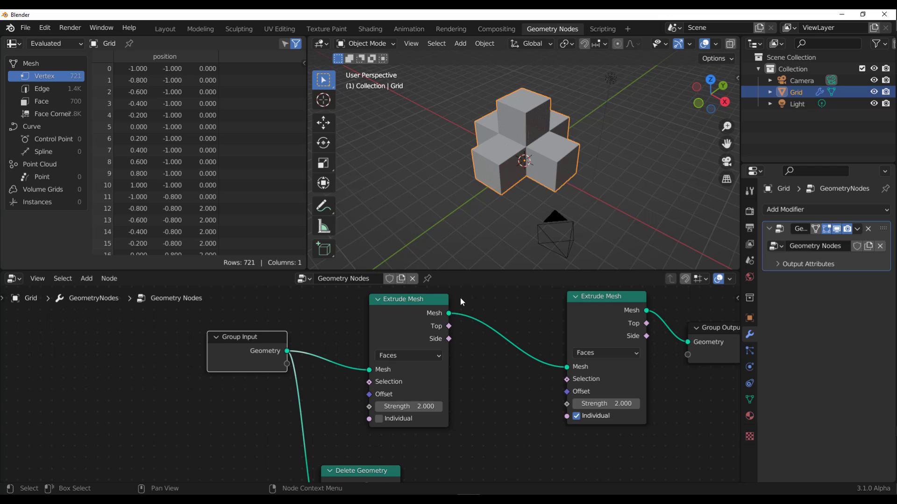
{"action": "left_click_drag", "start_coordinate": [412, 313], "coordinate": [386, 323]}
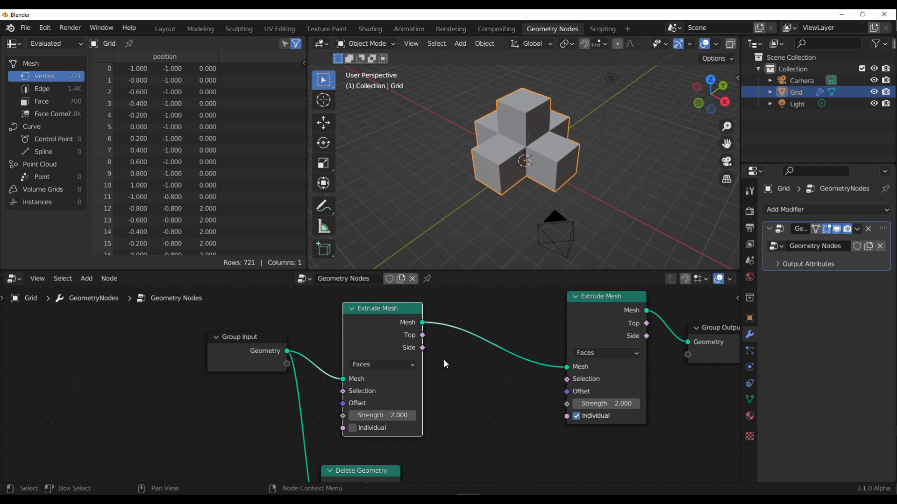
Step: Connect the first Extrude Mesh's Top output to the second one's Selection, and replace that link with its Side output
{"action": "mouse_move", "coordinate": [423, 338]}
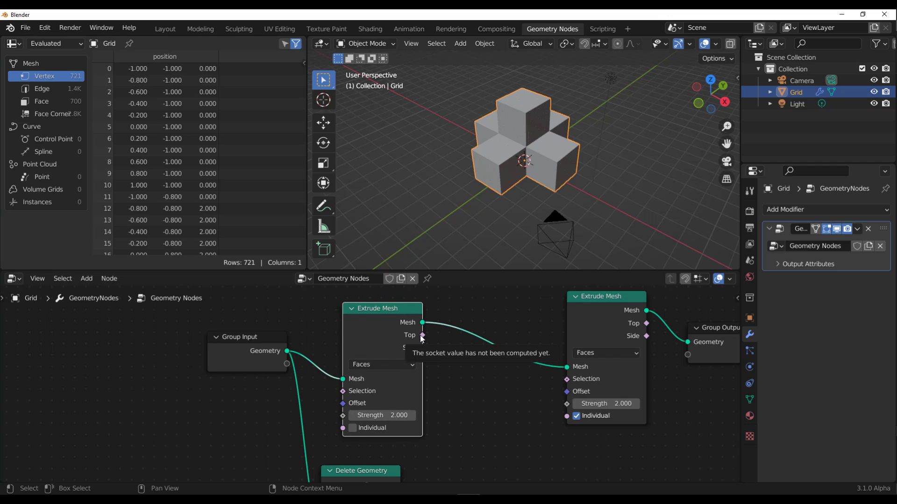
{"action": "left_click_drag", "start_coordinate": [423, 336], "coordinate": [573, 379]}
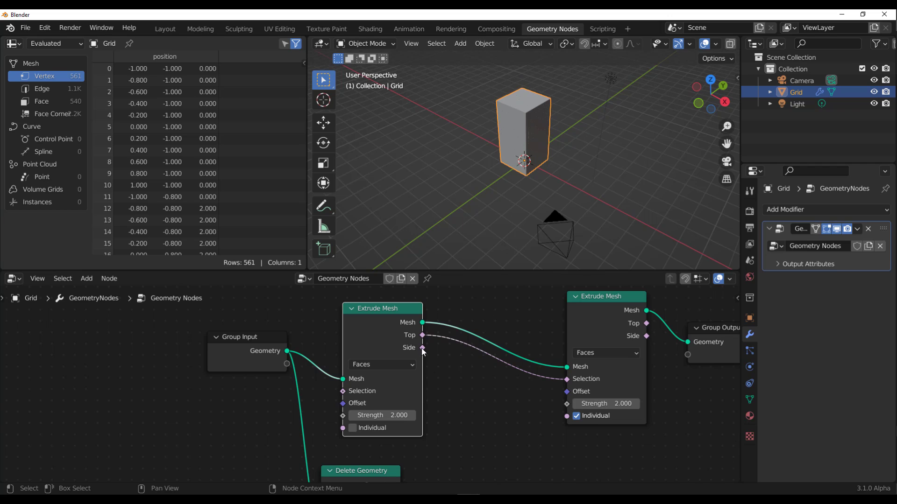
{"action": "left_click_drag", "start_coordinate": [422, 348], "coordinate": [566, 379]}
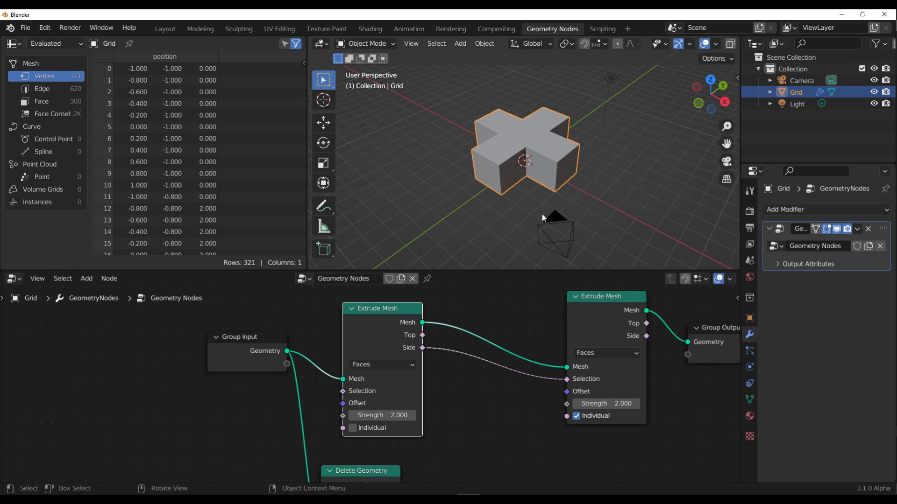
Step: Duplicate the second Extrude Mesh node below it and feed the copy's Mesh and Selection from the first node's Mesh and Top outputs
{"action": "scroll", "coordinate": [522, 333], "scroll_direction": "down", "scroll_amount": 2}
{"action": "left_click_drag", "start_coordinate": [598, 351], "coordinate": [654, 340]}
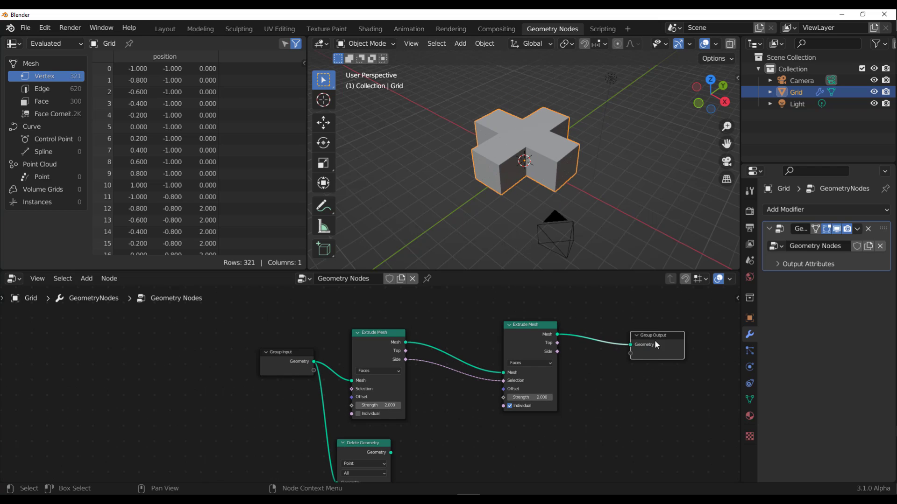
{"action": "left_click", "coordinate": [528, 338]}
{"action": "left_click_drag", "start_coordinate": [527, 339], "coordinate": [572, 404]}
{"action": "key", "text": "ctrl+v"}
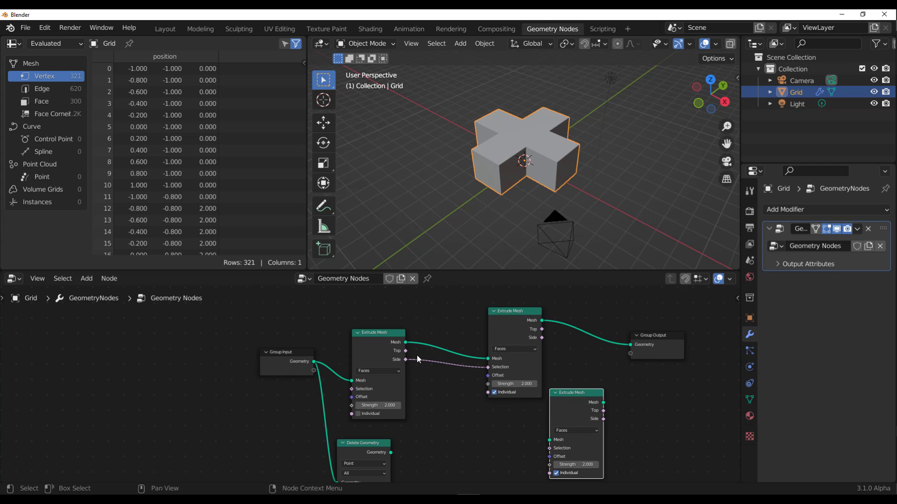
{"action": "left_click_drag", "start_coordinate": [405, 352], "coordinate": [550, 448]}
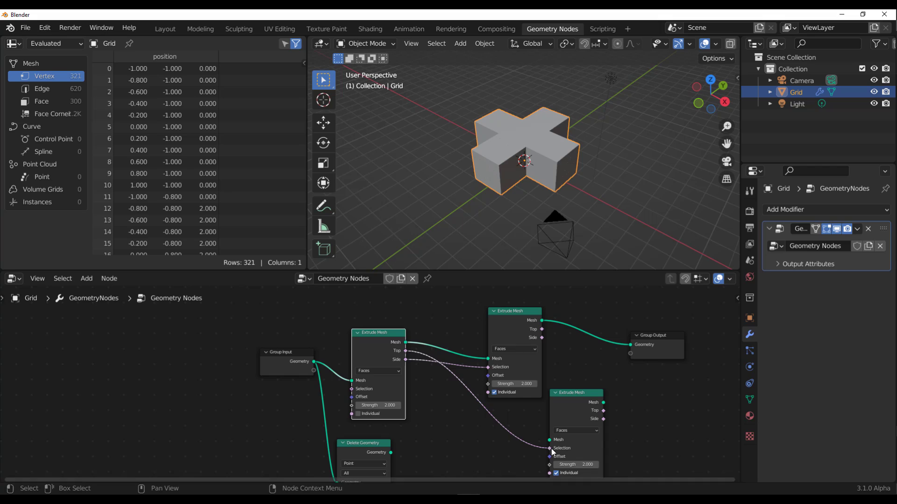
{"action": "left_click_drag", "start_coordinate": [405, 343], "coordinate": [550, 440]}
Step: Add a Join Geometry node before the Group Output that merges the Mesh outputs of the upper and lower Extrude Mesh nodes
{"action": "left_click_drag", "start_coordinate": [653, 350], "coordinate": [699, 348]}
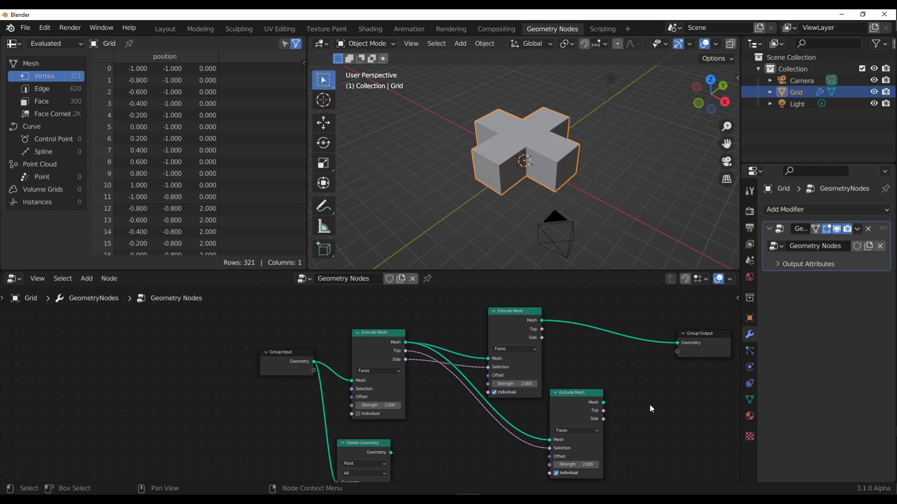
{"action": "left_click_drag", "start_coordinate": [604, 405], "coordinate": [662, 377]}
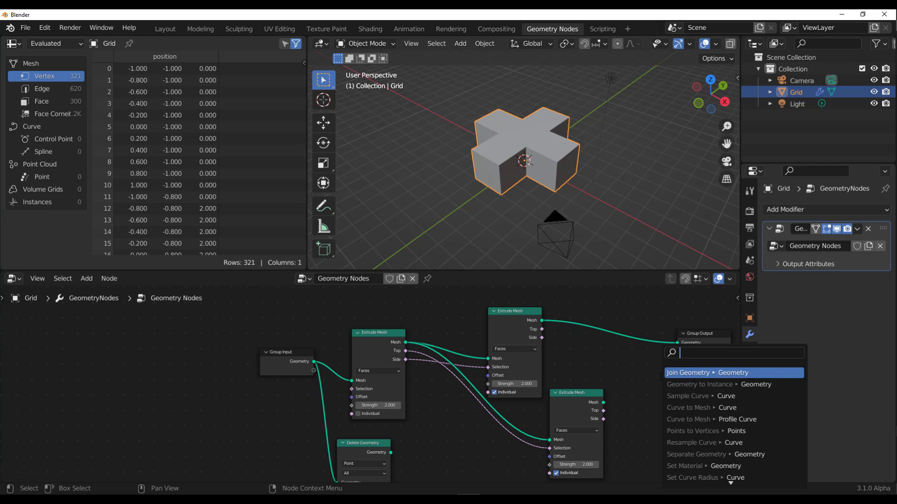
{"action": "type", "text": "join"}
{"action": "key", "text": "Return"}
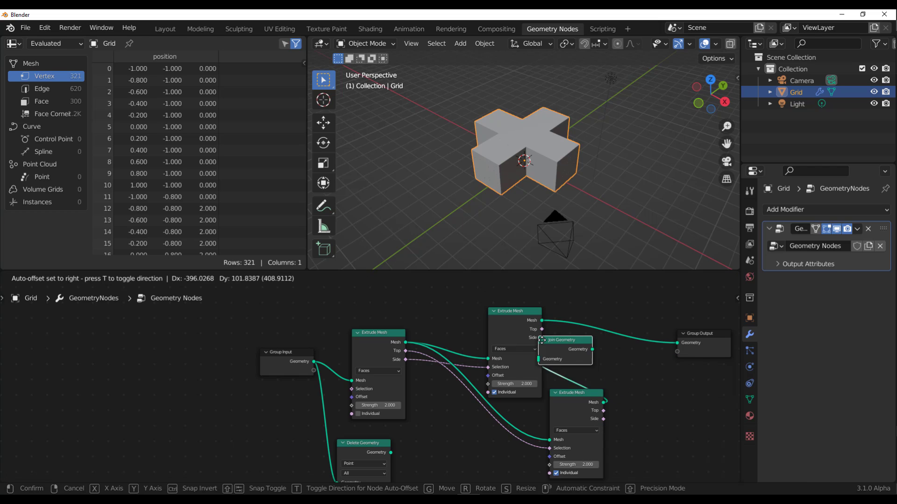
{"action": "left_click", "coordinate": [608, 325]}
{"action": "left_click_drag", "start_coordinate": [542, 320], "coordinate": [607, 344]}
{"action": "left_click_drag", "start_coordinate": [660, 336], "coordinate": [685, 344]}
{"action": "left_click_drag", "start_coordinate": [579, 407], "coordinate": [530, 429]}
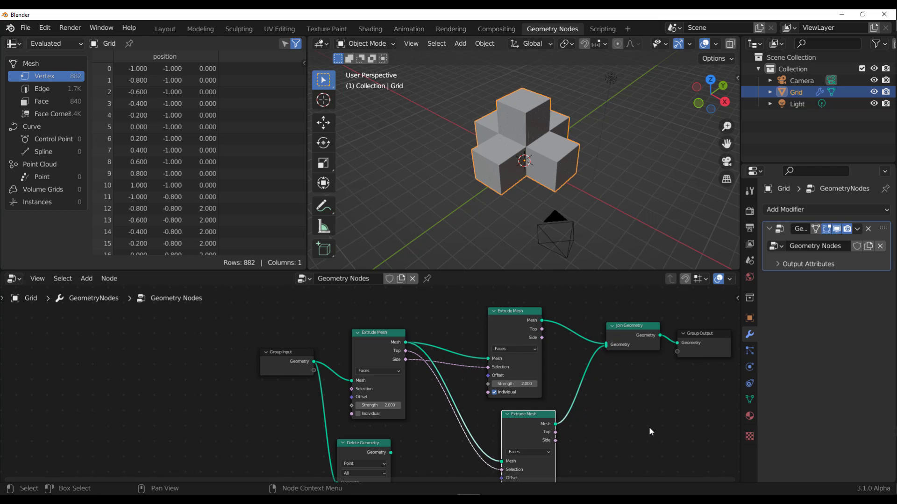
Step: Insert a Transform node between the lower Extrude Mesh node and Join Geometry, replacing their direct link
{"action": "key", "text": "t"}
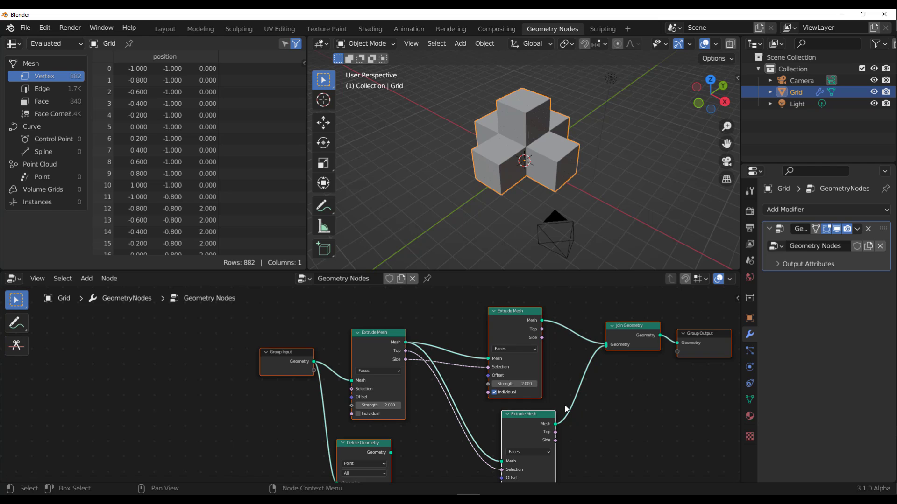
{"action": "left_click_drag", "start_coordinate": [555, 424], "coordinate": [617, 427]}
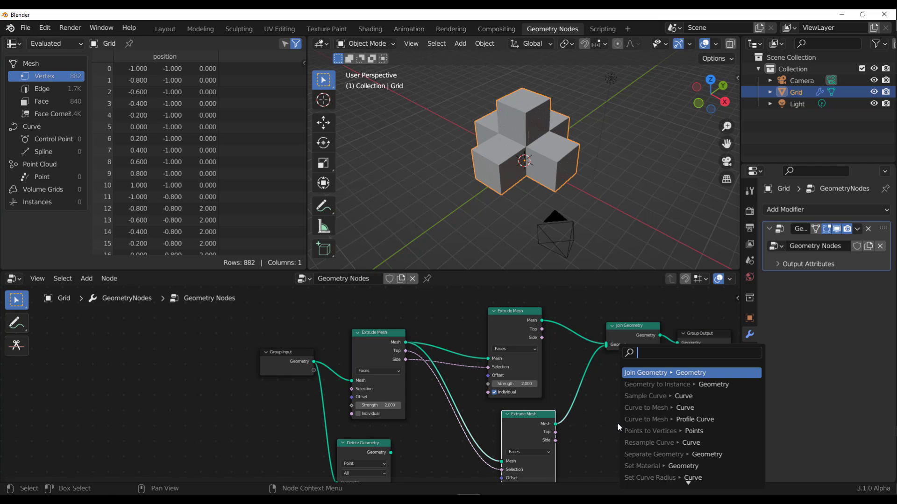
{"action": "type", "text": "TRA"}
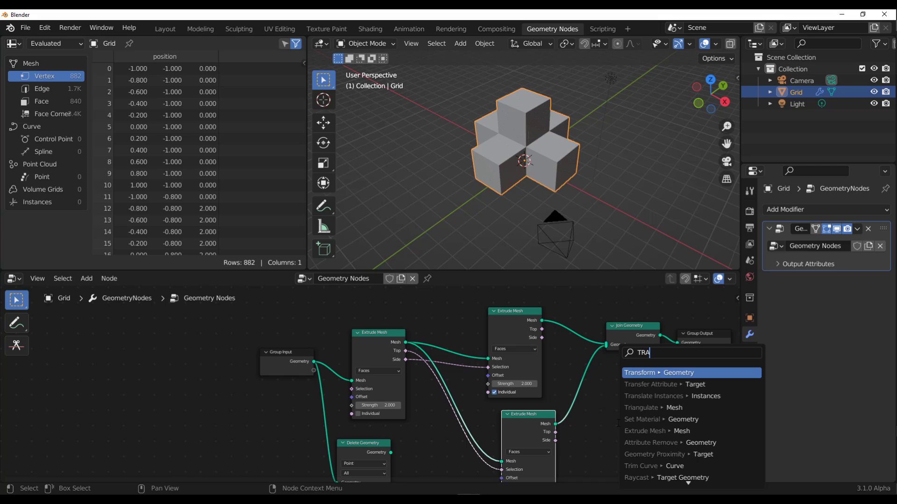
{"action": "key", "text": "Return"}
{"action": "left_click", "coordinate": [582, 383]}
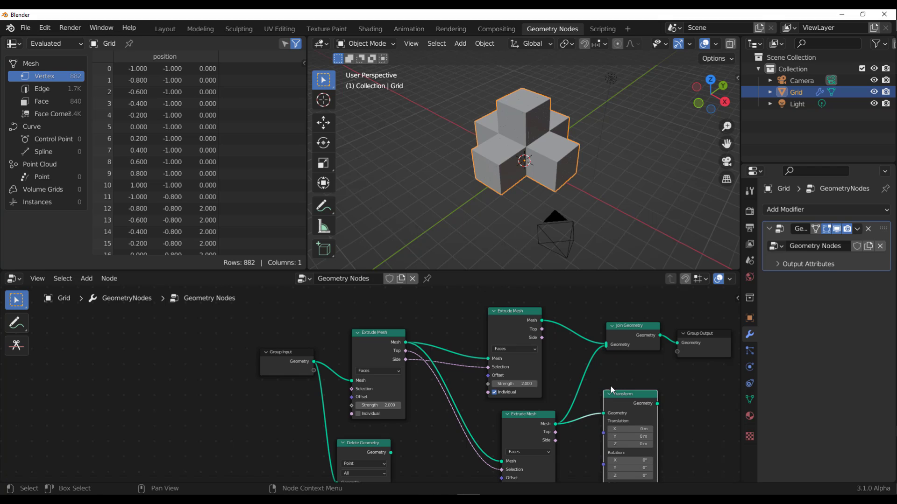
{"action": "left_click_drag", "start_coordinate": [657, 404], "coordinate": [606, 348]}
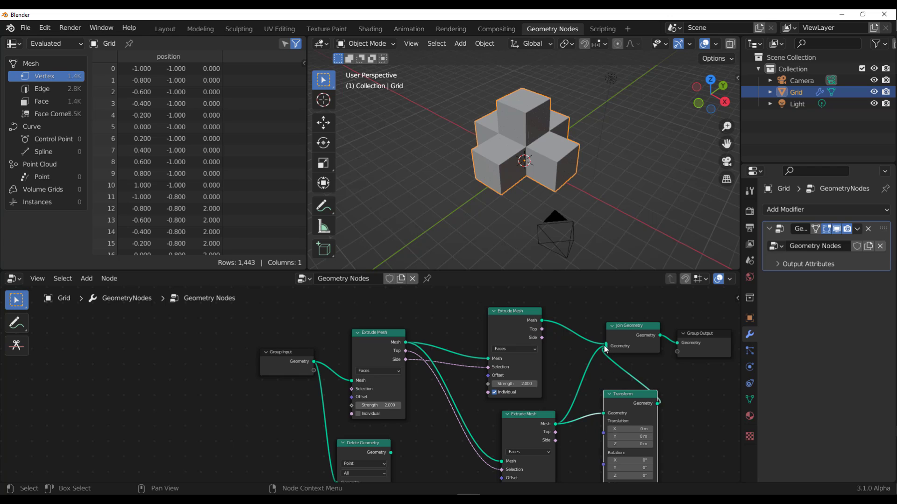
{"action": "left_click_drag", "start_coordinate": [604, 346], "coordinate": [597, 366]}
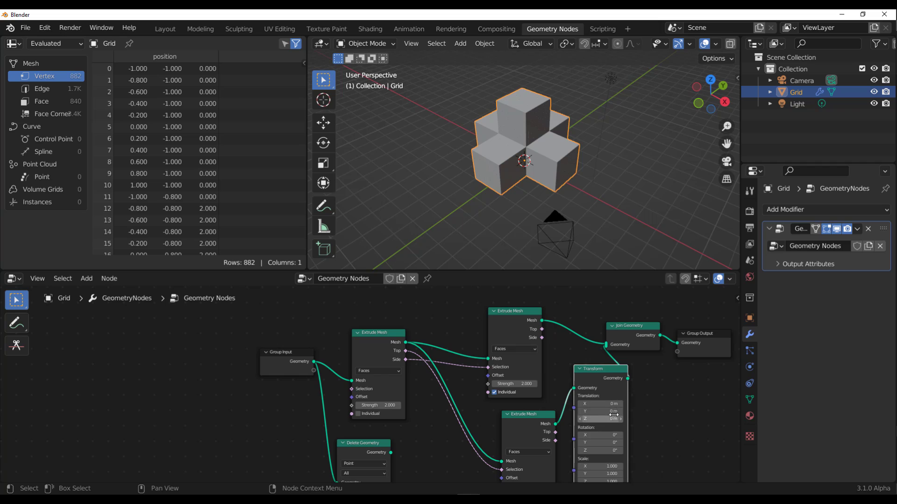
Step: Raise the top-extruded column to a Transform Z translation of 4.8 m, and lower it until it overlaps the side extrusions
{"action": "double_click", "coordinate": [603, 419]}
{"action": "type", "text": "1.6"}
{"action": "key", "text": "Return"}
{"action": "left_click_drag", "start_coordinate": [601, 419], "coordinate": [624, 419]}
{"action": "scroll", "coordinate": [590, 243], "scroll_direction": "down", "scroll_amount": 9}
{"action": "left_click_drag", "start_coordinate": [708, 113], "coordinate": [735, 84]}
{"action": "scroll", "coordinate": [528, 122], "scroll_direction": "up", "scroll_amount": 5}
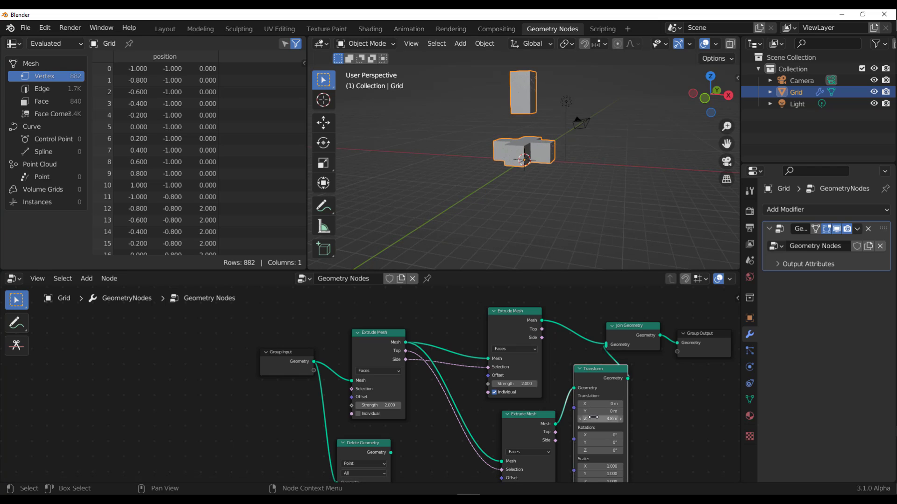
{"action": "left_click_drag", "start_coordinate": [600, 419], "coordinate": [559, 419]}
{"action": "scroll", "coordinate": [429, 391], "scroll_direction": "down", "scroll_amount": 8}
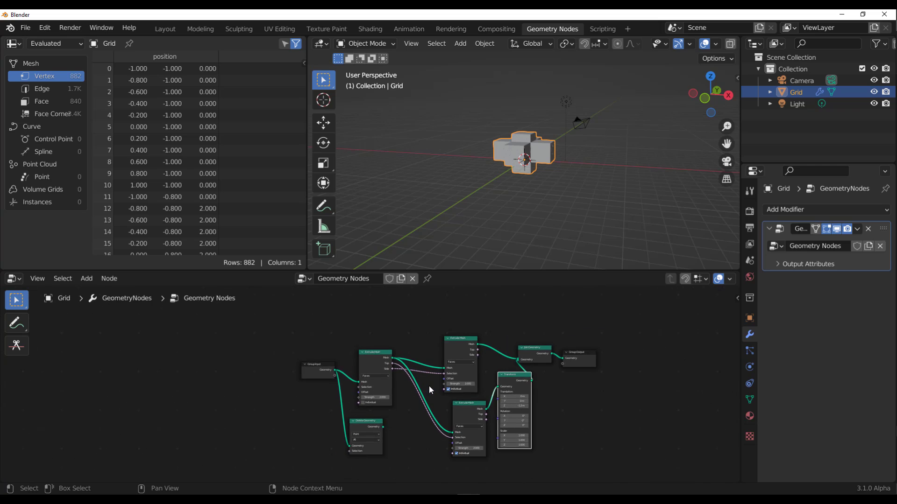
Step: Link Group Input directly to Group Output and delete all the Extrude Mesh, Delete Geometry, Transform and Join Geometry nodes
{"action": "left_click_drag", "start_coordinate": [323, 369], "coordinate": [343, 304]}
{"action": "left_click_drag", "start_coordinate": [553, 352], "coordinate": [574, 319]}
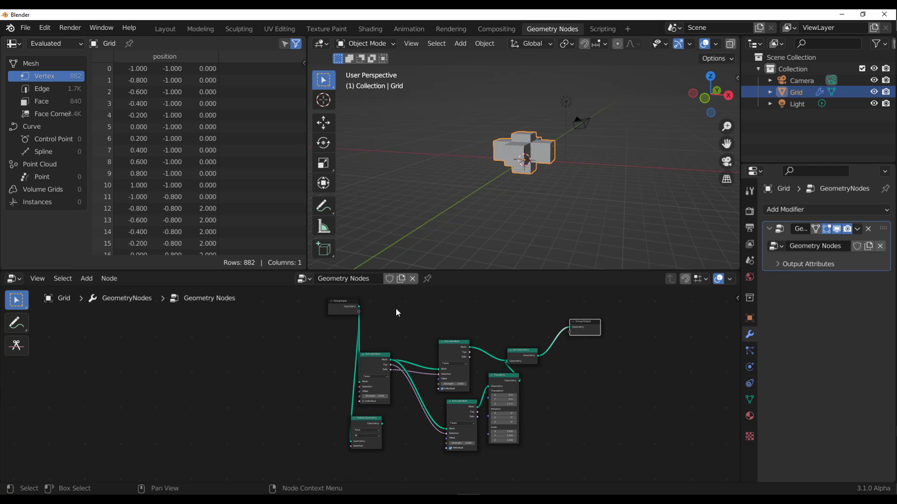
{"action": "left_click_drag", "start_coordinate": [359, 306], "coordinate": [349, 453]}
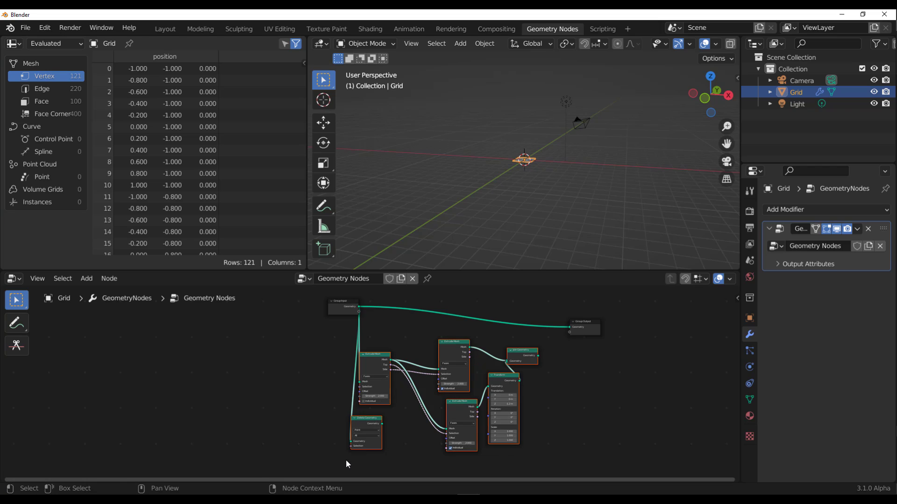
{"action": "key", "text": "x"}
{"action": "scroll", "coordinate": [561, 113], "scroll_direction": "up", "scroll_amount": 10}
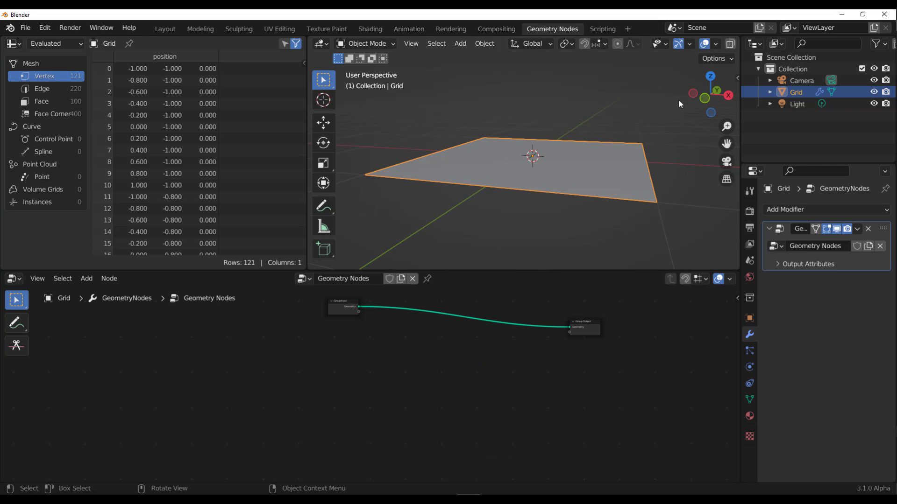
Step: Enter Edit Mode on the grid and select a central block of 7 by 5 vertices
{"action": "left_click_drag", "start_coordinate": [710, 94], "coordinate": [708, 89]}
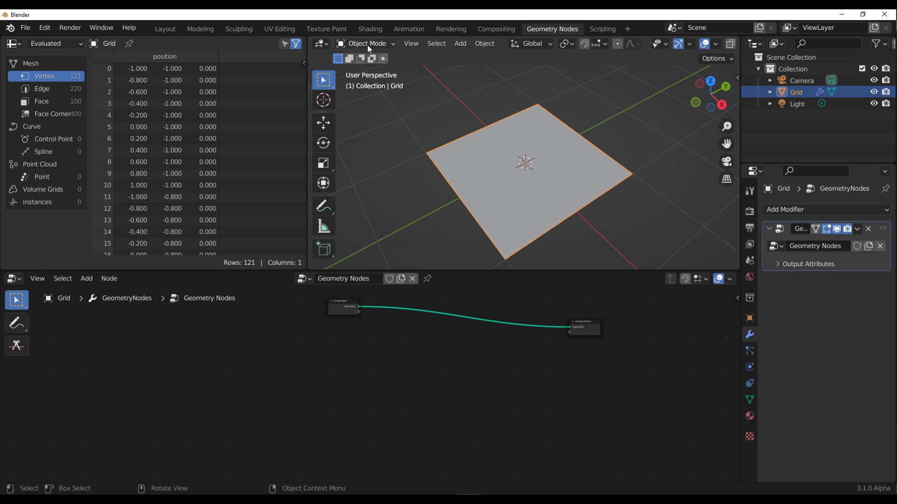
{"action": "left_click", "coordinate": [367, 43]}
{"action": "left_click", "coordinate": [370, 70]}
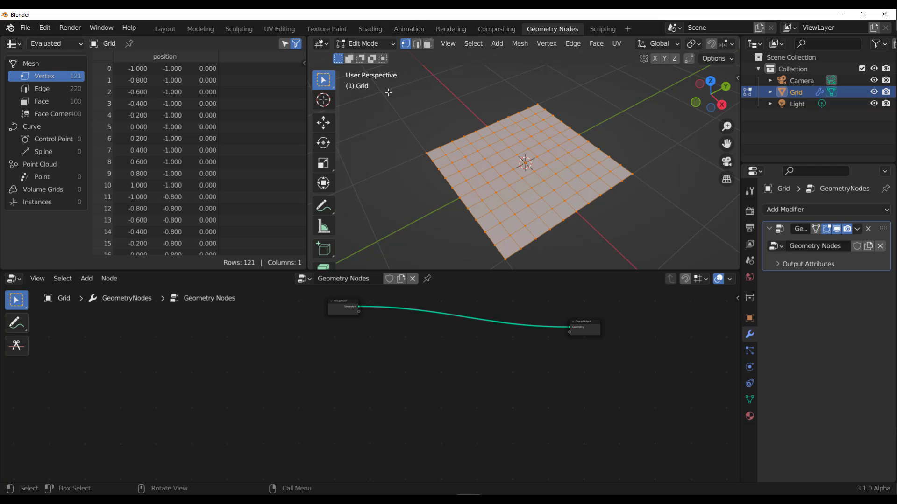
{"action": "left_click_drag", "start_coordinate": [711, 93], "coordinate": [698, 88]}
{"action": "left_click_drag", "start_coordinate": [484, 135], "coordinate": [559, 198]}
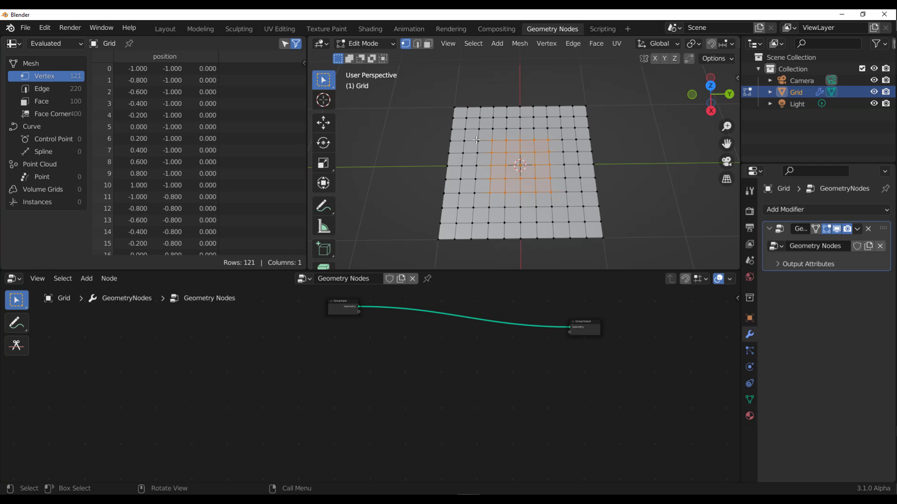
{"action": "left_click_drag", "start_coordinate": [472, 138], "coordinate": [568, 195]}
Step: Add a vertex group to the grid and assign the selected central vertices to it with weight 1.000
{"action": "left_click", "coordinate": [551, 47]}
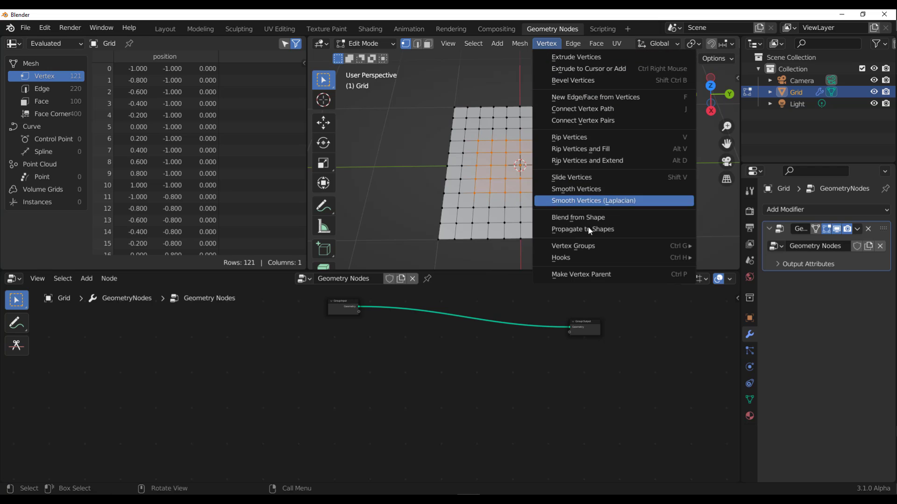
{"action": "mouse_move", "coordinate": [573, 245]}
{"action": "left_click", "coordinate": [747, 246]}
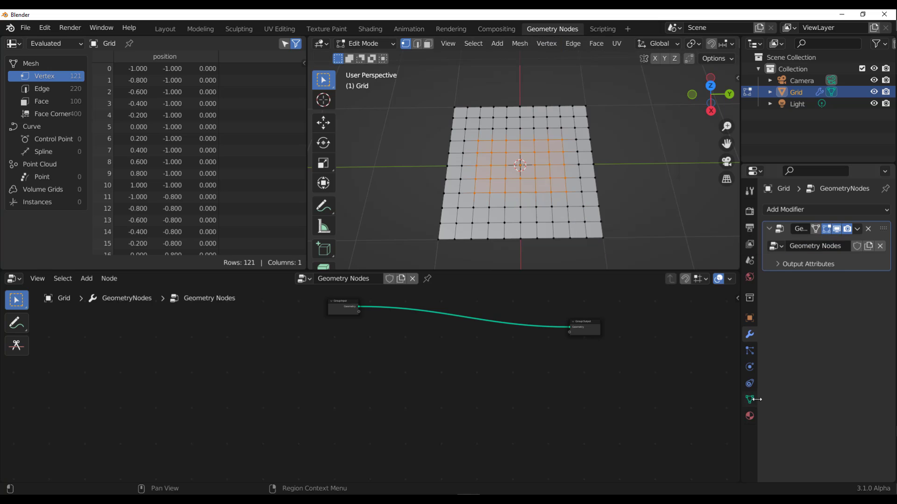
{"action": "left_click", "coordinate": [749, 400]}
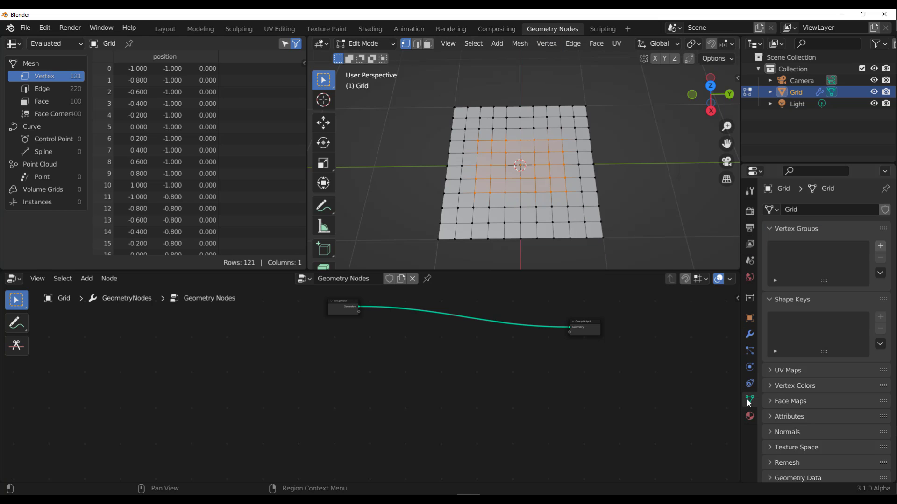
{"action": "left_click", "coordinate": [881, 246]}
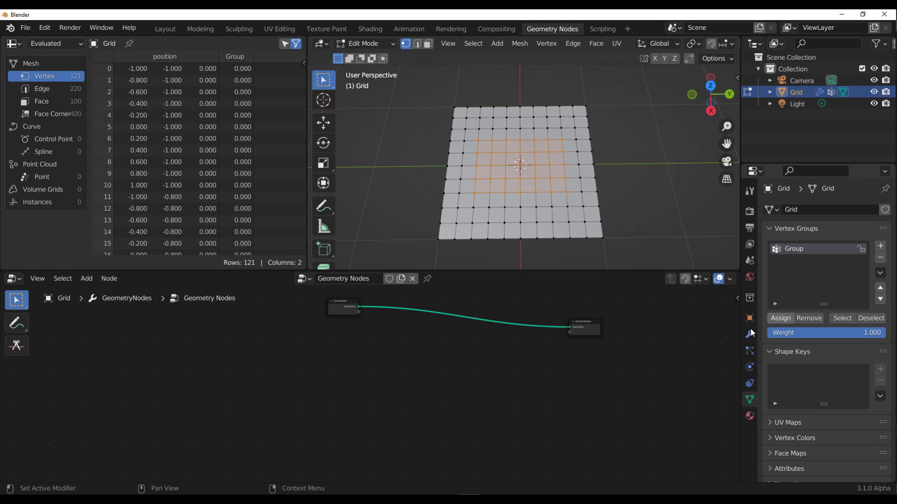
Step: Reposition the Group Input and Group Output nodes to leave room for new nodes between them
{"action": "scroll", "coordinate": [351, 306], "scroll_direction": "up", "scroll_amount": 5}
{"action": "scroll", "coordinate": [351, 308], "scroll_direction": "down", "scroll_amount": 4}
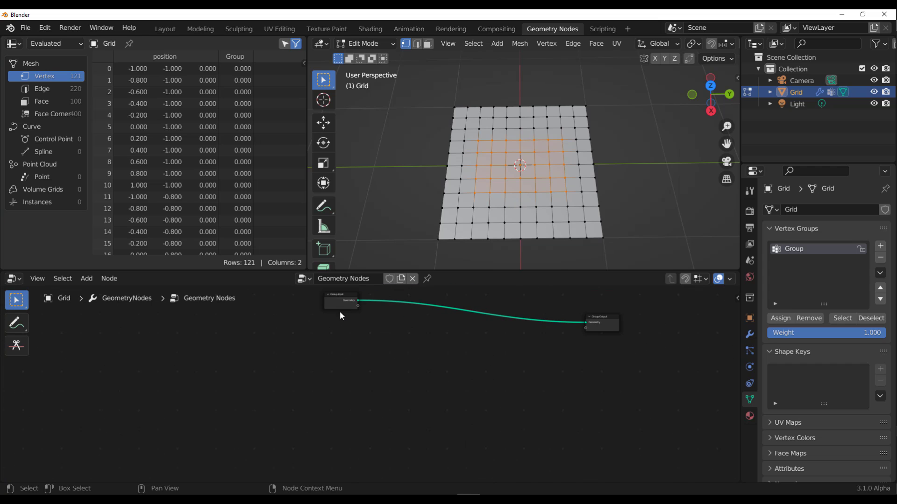
{"action": "left_click_drag", "start_coordinate": [340, 310], "coordinate": [355, 360]}
{"action": "scroll", "coordinate": [360, 358], "scroll_direction": "up", "scroll_amount": 6}
{"action": "left_click_drag", "start_coordinate": [714, 294], "coordinate": [603, 344]}
{"action": "middle_click_drag", "start_coordinate": [695, 315], "coordinate": [695, 315]}
{"action": "left_click_drag", "start_coordinate": [695, 314], "coordinate": [568, 365]}
{"action": "scroll", "coordinate": [388, 337], "scroll_direction": "up", "scroll_amount": 4}
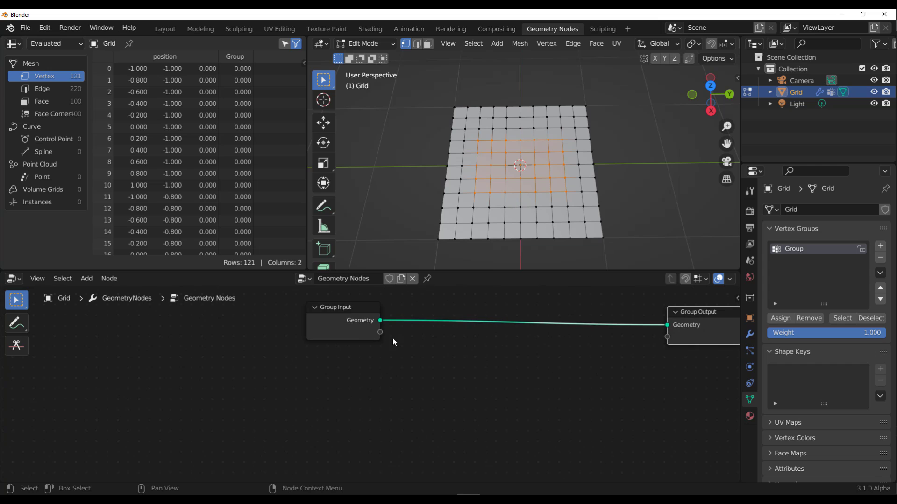
Step: Add a Delete Geometry node fed by Group Input's Geometry and link its output to Group Output
{"action": "left_click_drag", "start_coordinate": [355, 331], "coordinate": [495, 327]}
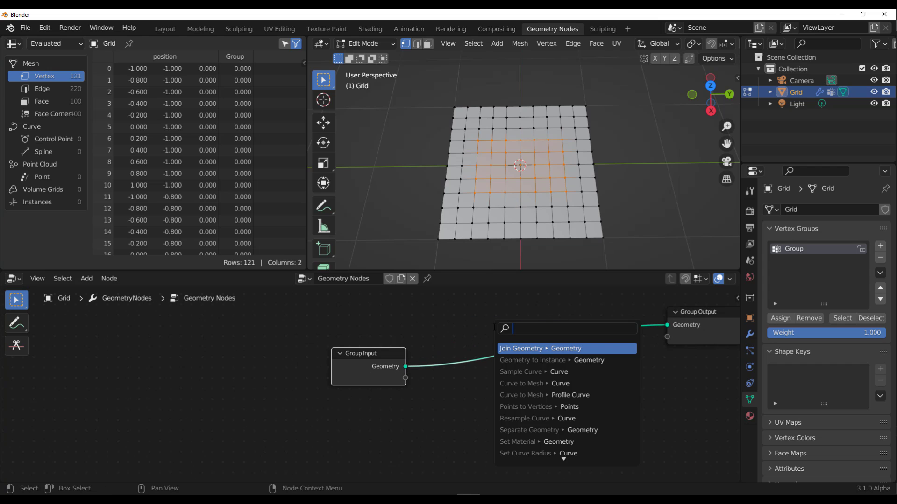
{"action": "type", "text": "DEK"}
{"action": "key", "text": "BackSpace"}
{"action": "type", "text": "L"}
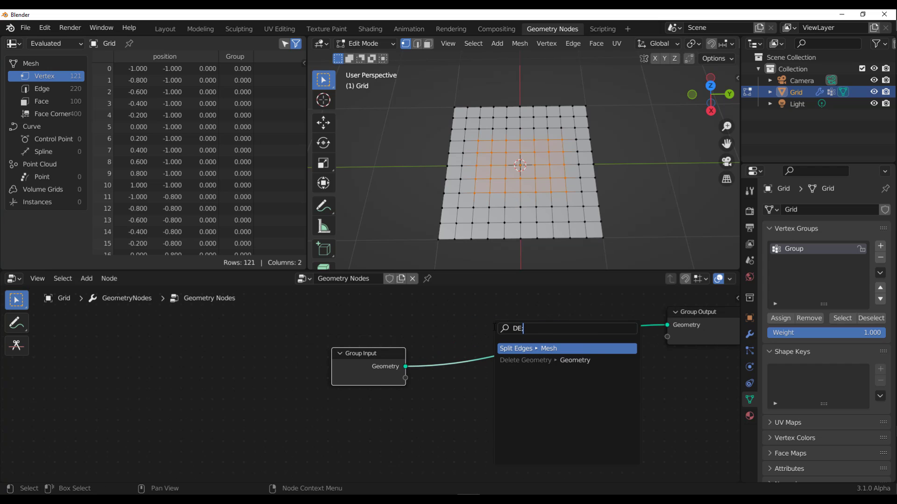
{"action": "left_click", "coordinate": [634, 364]}
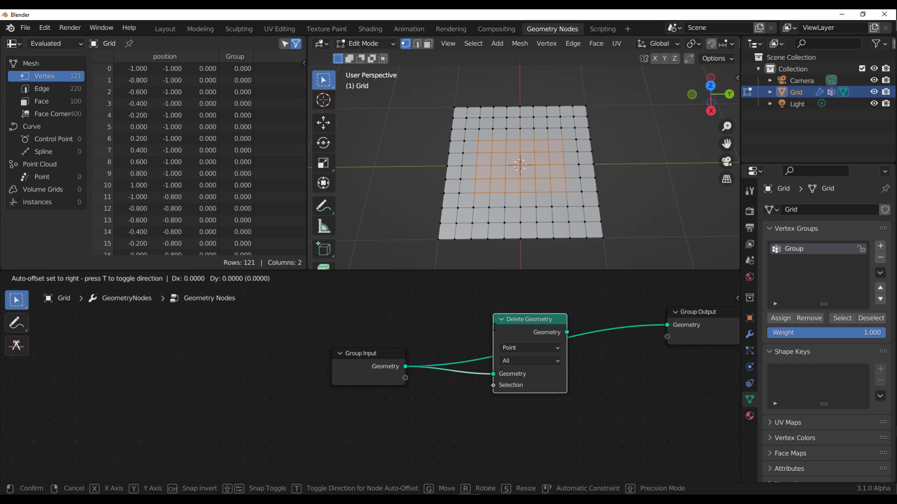
{"action": "left_click", "coordinate": [622, 427]}
{"action": "left_click_drag", "start_coordinate": [552, 391], "coordinate": [668, 325]}
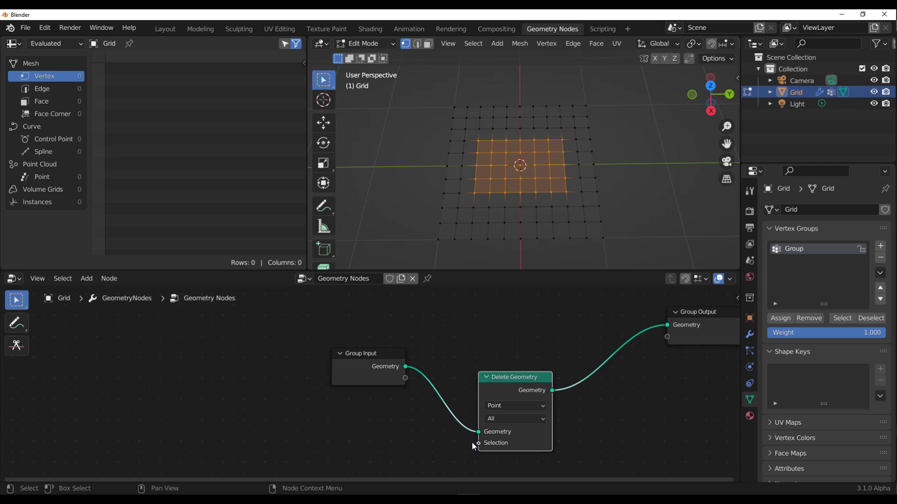
Step: Expose Delete Geometry's Selection as a Group Input socket and return the grid to Object Mode
{"action": "left_click_drag", "start_coordinate": [473, 443], "coordinate": [405, 382]}
{"action": "left_click", "coordinate": [360, 44]}
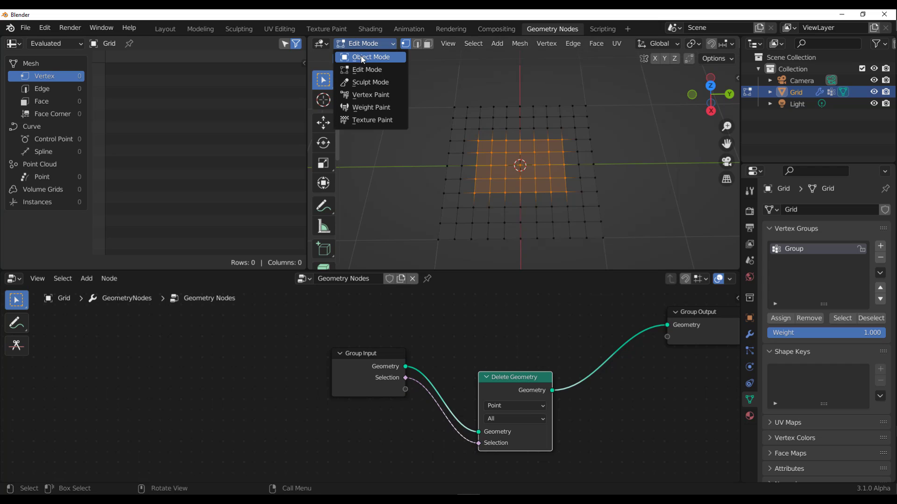
{"action": "left_click", "coordinate": [370, 57]}
{"action": "left_click_drag", "start_coordinate": [511, 382], "coordinate": [497, 341]}
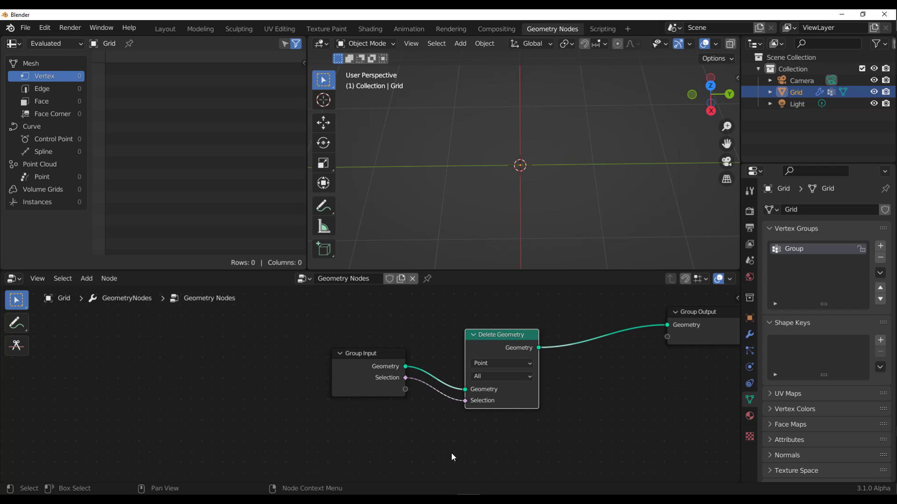
Step: Switch the Geometry Nodes modifier's Selection input to an attribute and choose the vertex group Group
{"action": "left_click", "coordinate": [363, 372]}
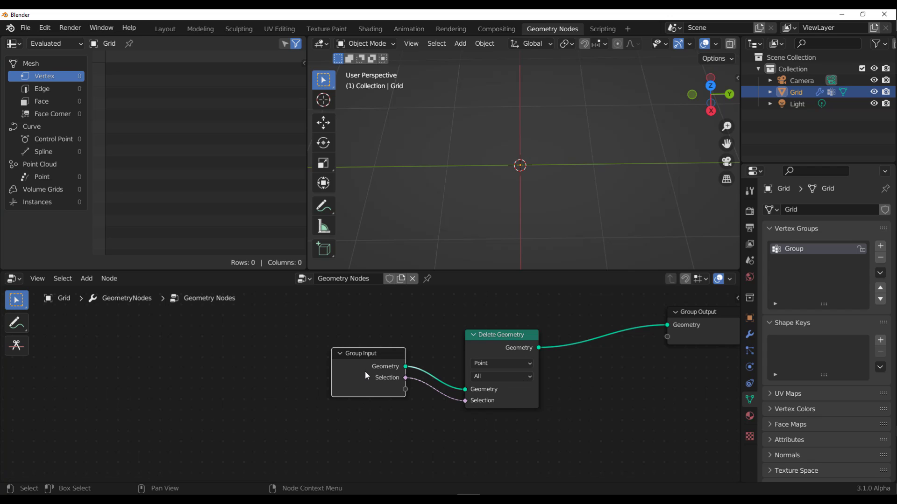
{"action": "left_click", "coordinate": [749, 335]}
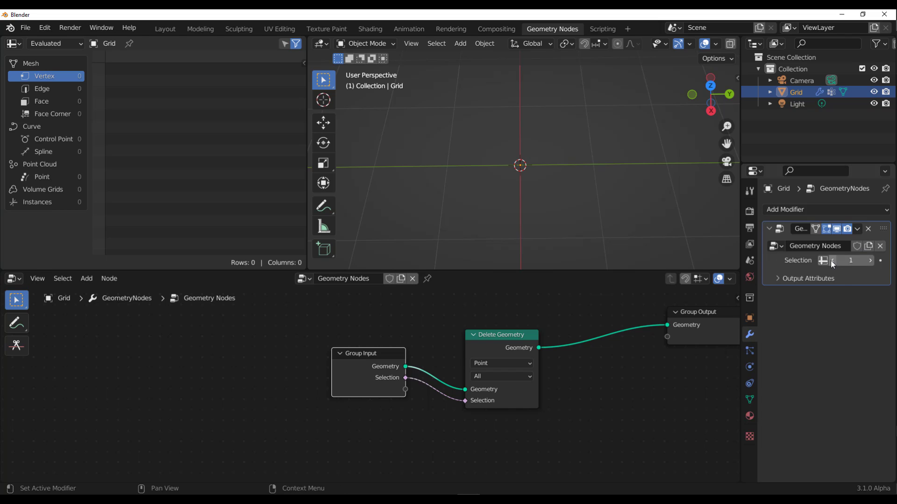
{"action": "left_click", "coordinate": [824, 260]}
{"action": "left_click", "coordinate": [845, 258]}
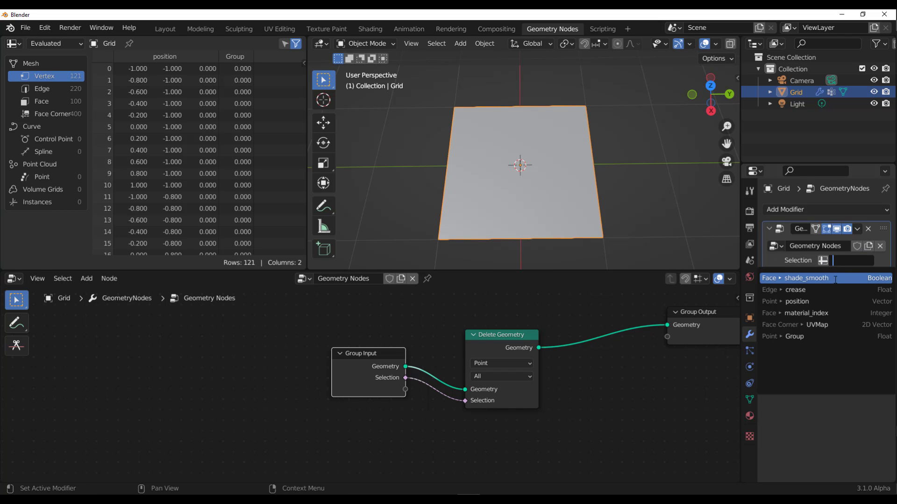
{"action": "left_click", "coordinate": [801, 337]}
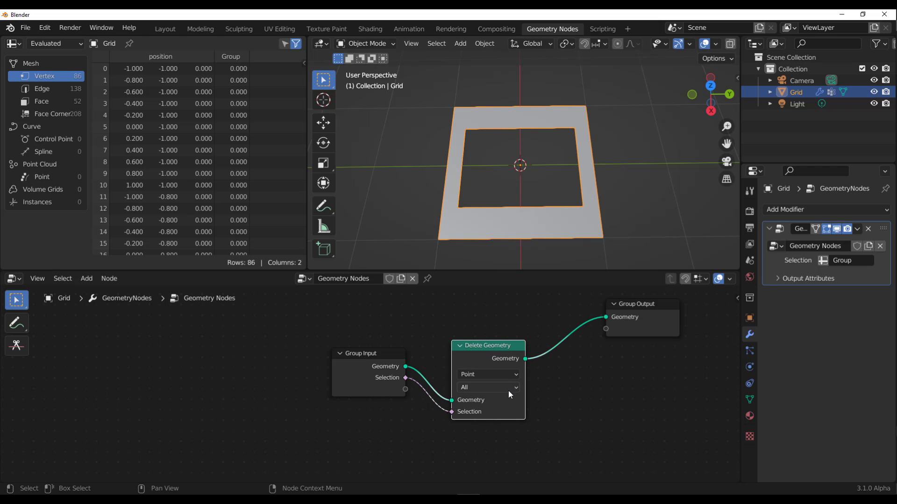
Step: Spread out the nodes and add an Extrude Mesh node between Group Input's Geometry and Group Output, bypassing Delete Geometry
{"action": "left_click_drag", "start_coordinate": [494, 356], "coordinate": [508, 330]}
{"action": "left_click_drag", "start_coordinate": [383, 356], "coordinate": [336, 326]}
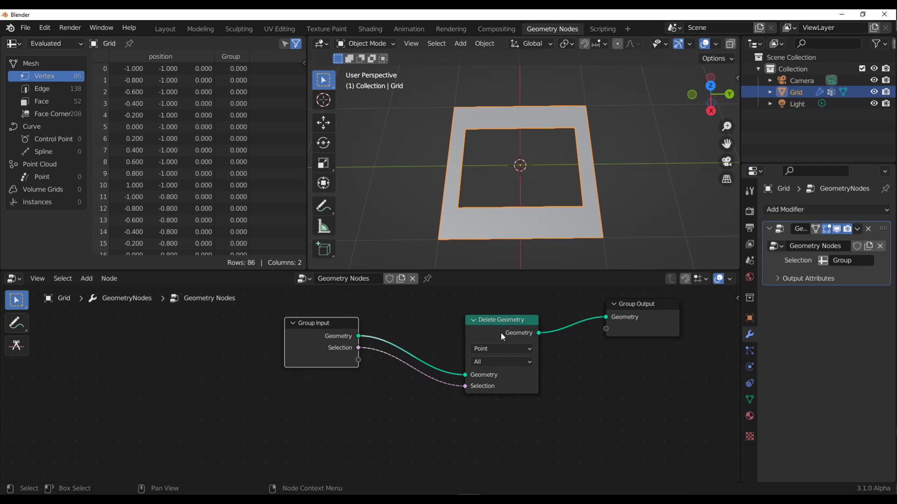
{"action": "left_click_drag", "start_coordinate": [501, 332], "coordinate": [469, 393]}
{"action": "left_click_drag", "start_coordinate": [634, 328], "coordinate": [677, 342]}
{"action": "left_click_drag", "start_coordinate": [358, 336], "coordinate": [519, 318]}
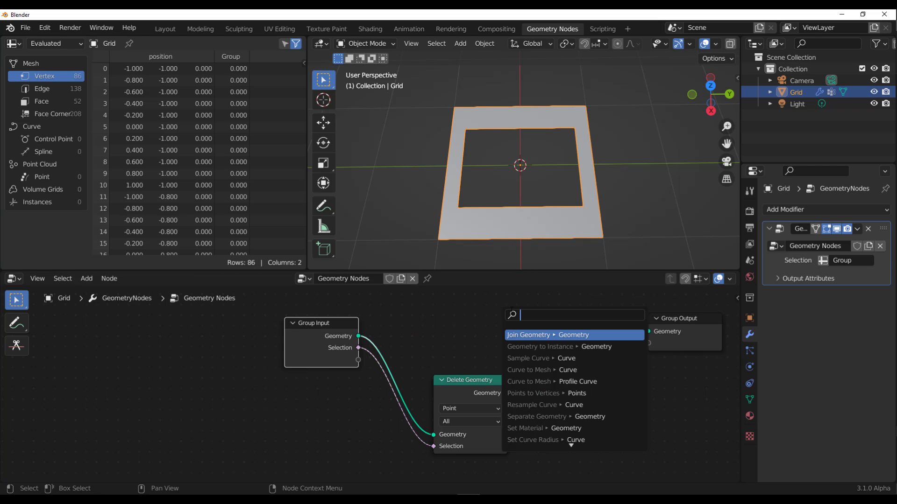
{"action": "type", "text": "EXR"}
{"action": "key", "text": "Return"}
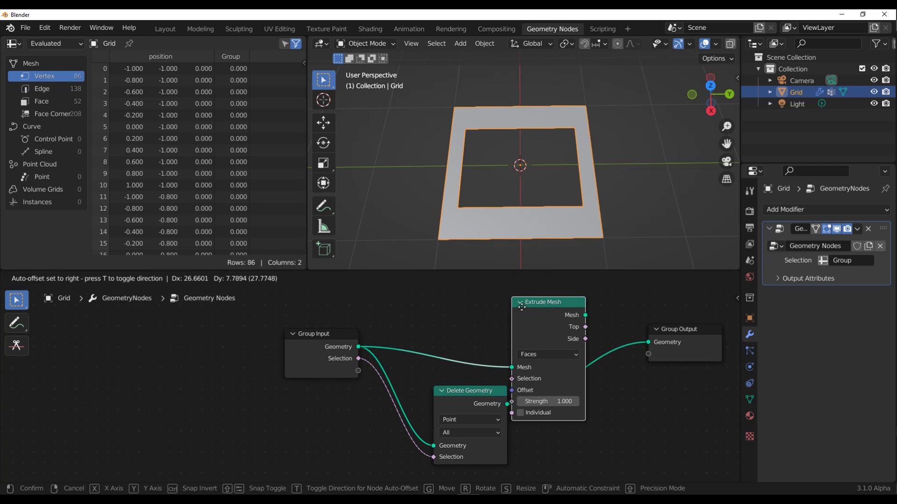
{"action": "left_click", "coordinate": [513, 301]}
{"action": "left_click_drag", "start_coordinate": [576, 309], "coordinate": [717, 363]}
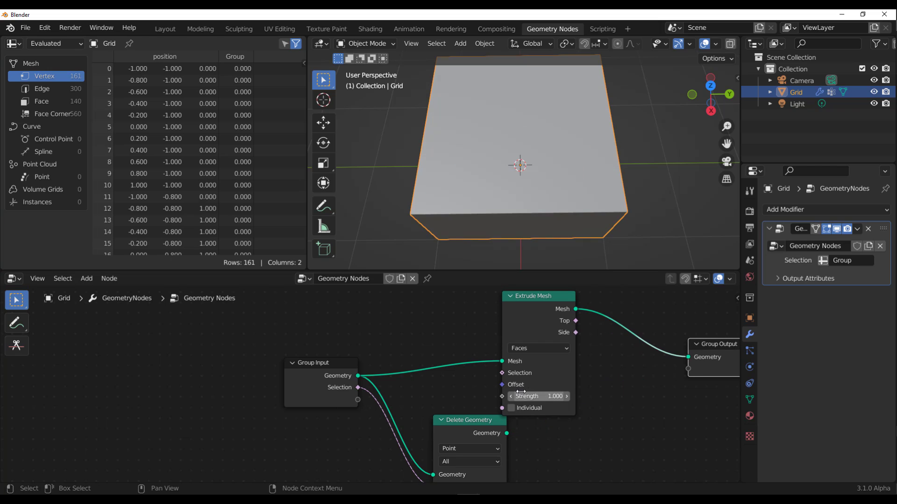
Step: Feed Extrude Mesh's Selection from Group Input's Selection and set its Strength to 0.9
{"action": "left_click_drag", "start_coordinate": [504, 373], "coordinate": [358, 388]}
{"action": "scroll", "coordinate": [511, 206], "scroll_direction": "down", "scroll_amount": 5}
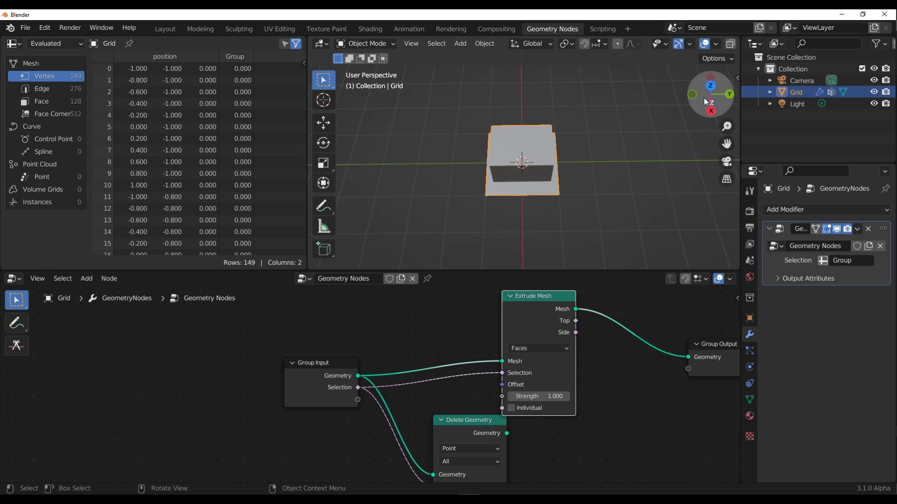
{"action": "left_click_drag", "start_coordinate": [709, 100], "coordinate": [756, 75]}
{"action": "mouse_move", "coordinate": [520, 394]}
{"action": "left_mouse_down", "text": "ctrl"}
{"action": "mouse_move", "coordinate": [584, 394]}
{"action": "mouse_move", "coordinate": [498, 394]}
{"action": "mouse_move", "coordinate": [546, 394]}
{"action": "mouse_move", "coordinate": [504, 394]}
{"action": "mouse_move", "coordinate": [522, 393]}
{"action": "left_mouse_up", "text": "ctrl"}
{"action": "scroll", "coordinate": [489, 352], "scroll_direction": "down", "scroll_amount": 2}
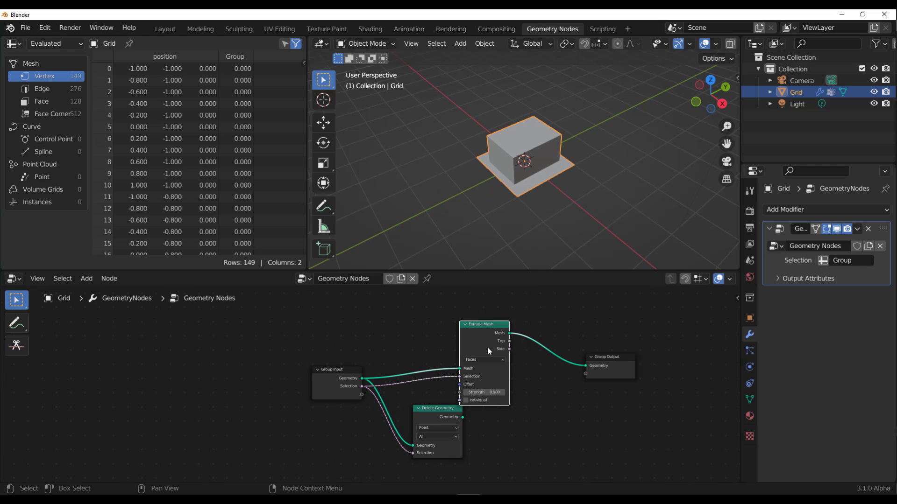
Step: Place Extrude Mesh above Delete Geometry and add a second Extrude Mesh node fed by Delete Geometry's output
{"action": "left_click_drag", "start_coordinate": [492, 341], "coordinate": [455, 329]}
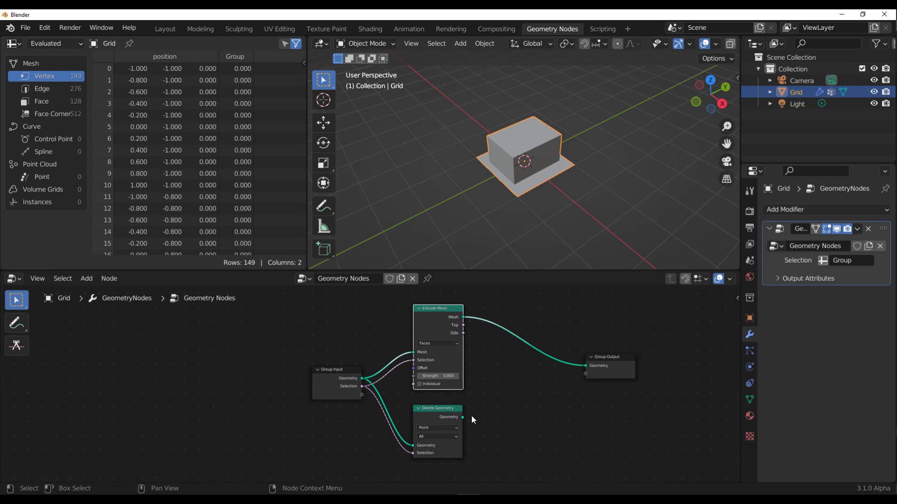
{"action": "left_click_drag", "start_coordinate": [463, 417], "coordinate": [511, 418]}
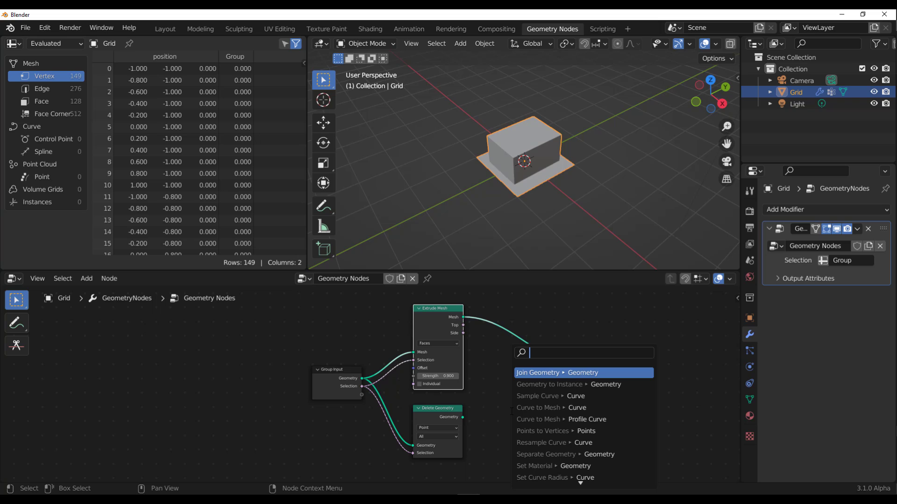
{"action": "type", "text": "EXT"}
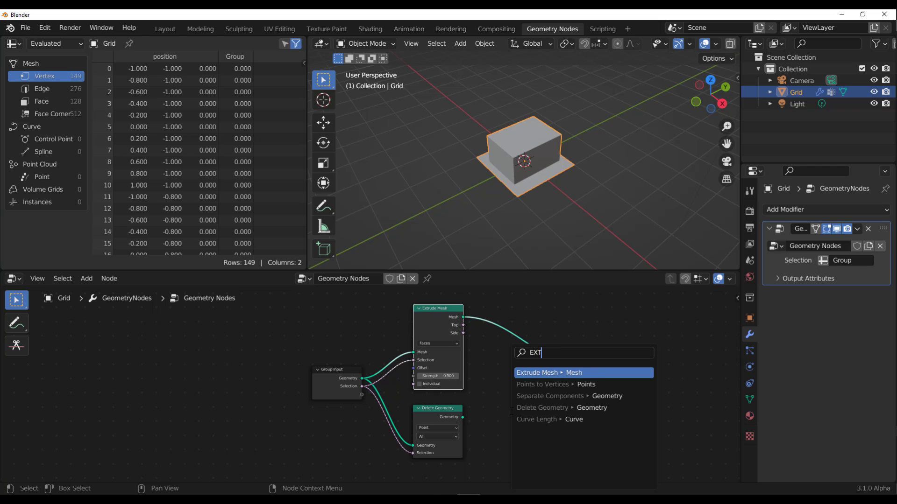
{"action": "key", "text": "Return"}
{"action": "left_click", "coordinate": [511, 413]}
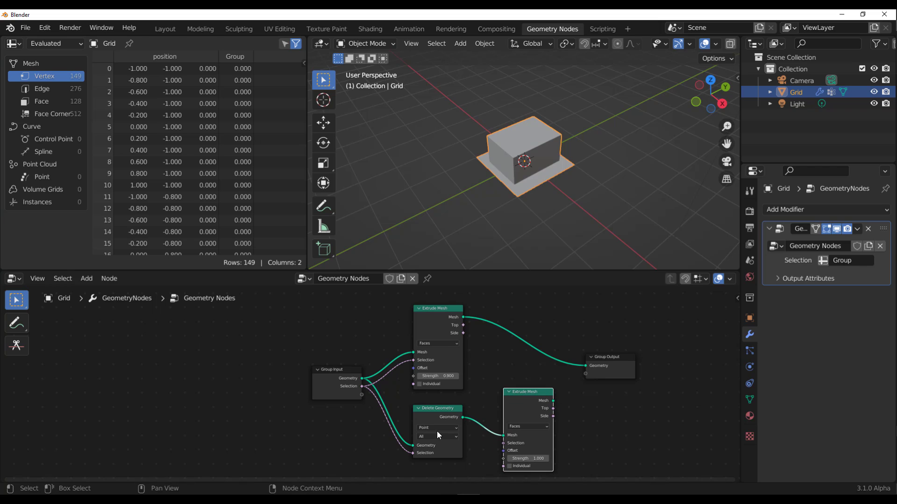
Step: Link the second Extrude Mesh node's Mesh to Group Output and set its Strength to 0.4
{"action": "left_click_drag", "start_coordinate": [622, 370], "coordinate": [670, 377]}
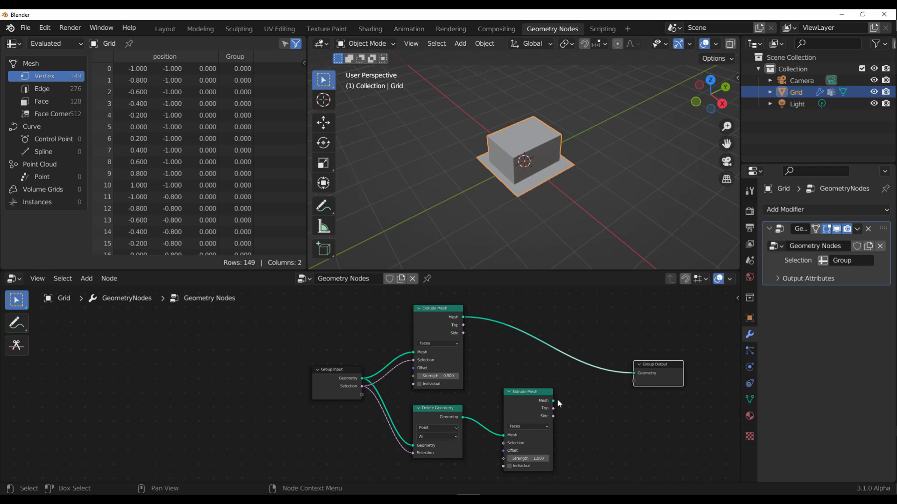
{"action": "left_click_drag", "start_coordinate": [554, 401], "coordinate": [635, 373]}
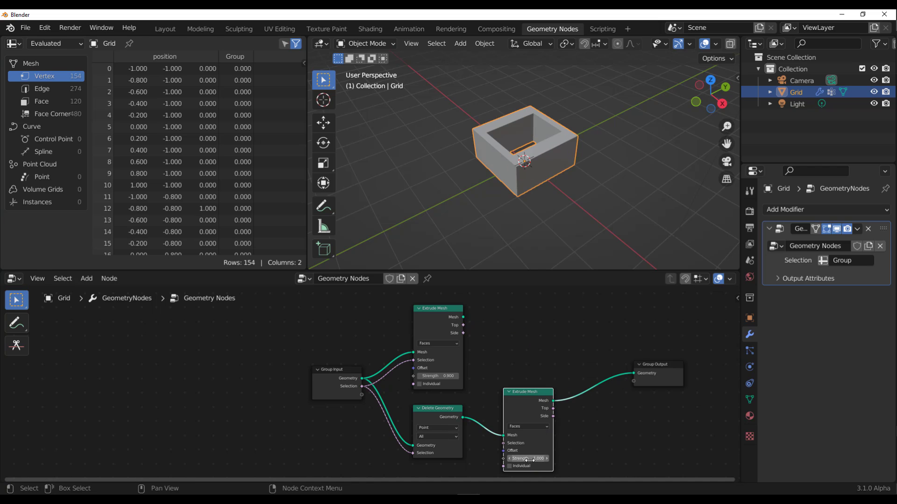
{"action": "left_click_drag", "start_coordinate": [528, 460], "coordinate": [567, 460]}
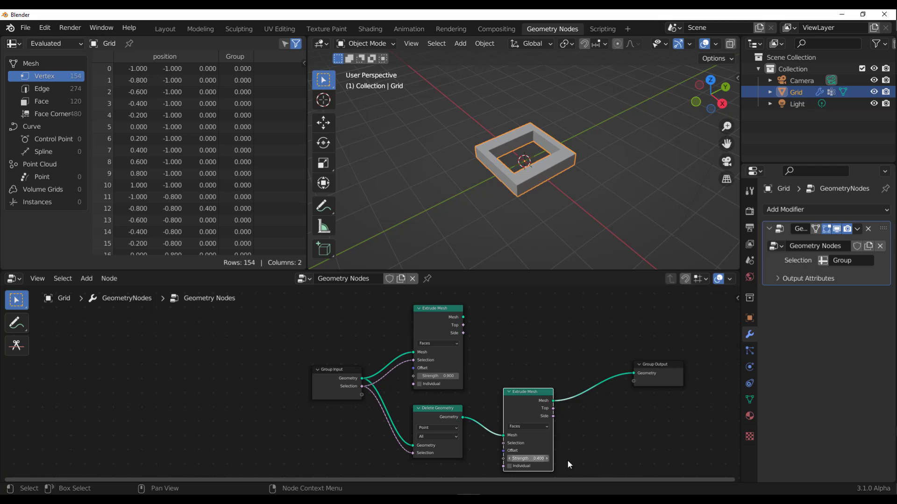
Step: Add a Join Geometry node that merges the Mesh outputs of both Extrude Mesh nodes and feeds Group Output
{"action": "left_click", "coordinate": [609, 420]}
{"action": "left_click_drag", "start_coordinate": [463, 317], "coordinate": [566, 337]}
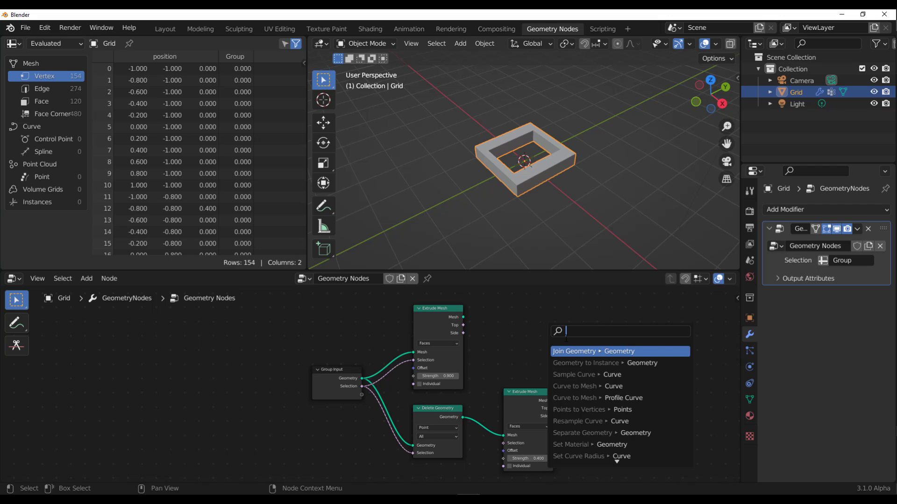
{"action": "type", "text": "join"}
{"action": "key", "text": "Return"}
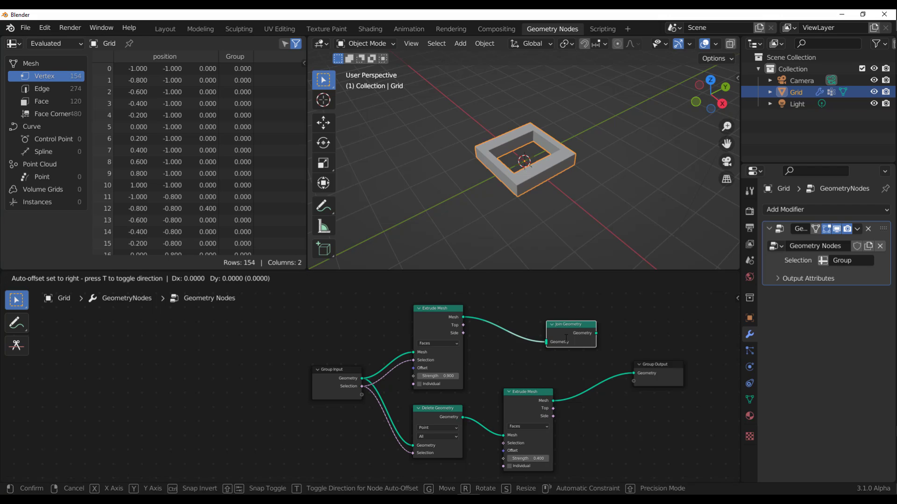
{"action": "left_click", "coordinate": [586, 382]}
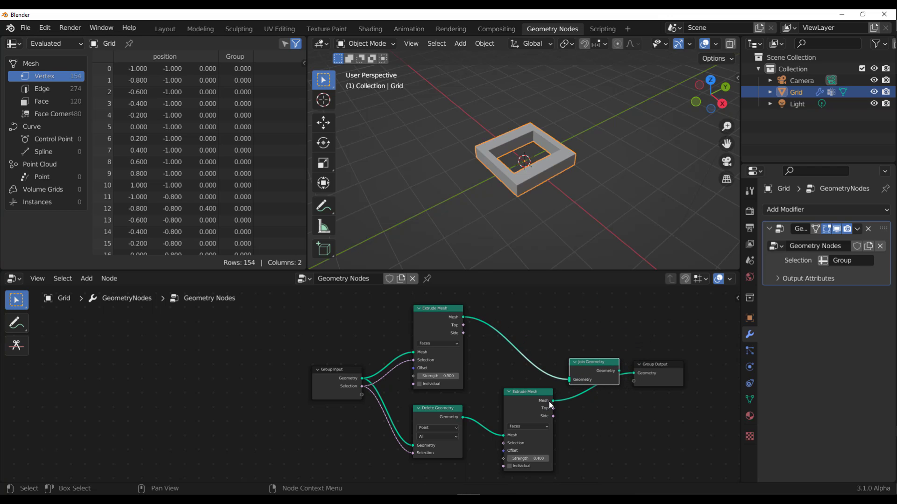
{"action": "left_click_drag", "start_coordinate": [550, 403], "coordinate": [643, 374]}
{"action": "left_click", "coordinate": [643, 374]}
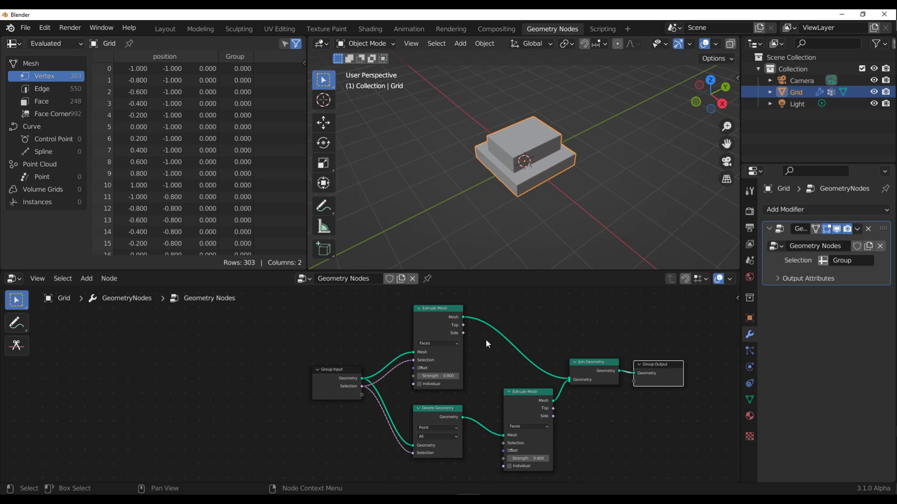
Step: Set the Strength of the upper Extrude Mesh node to 2.1 and of the lower one to -0.5
{"action": "scroll", "coordinate": [486, 341], "scroll_direction": "up", "scroll_amount": 1}
{"action": "left_click_drag", "start_coordinate": [446, 374], "coordinate": [476, 375]}
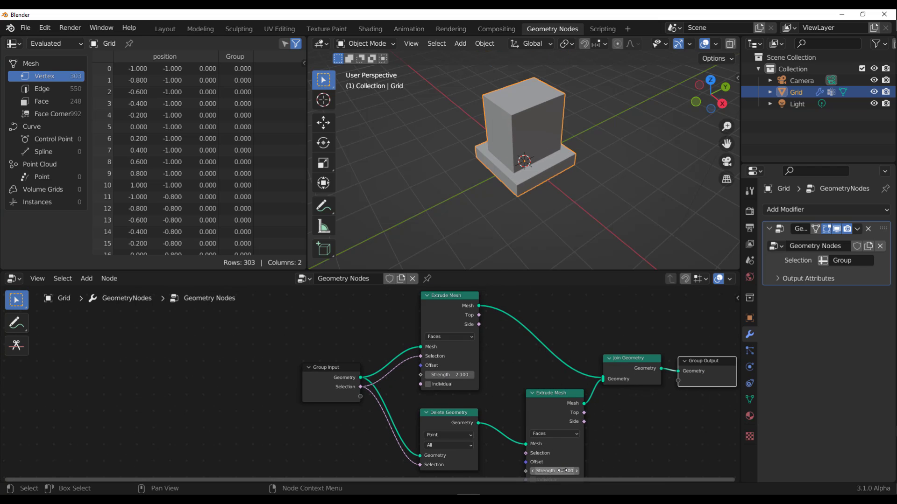
{"action": "left_click_drag", "start_coordinate": [556, 471], "coordinate": [530, 471]}
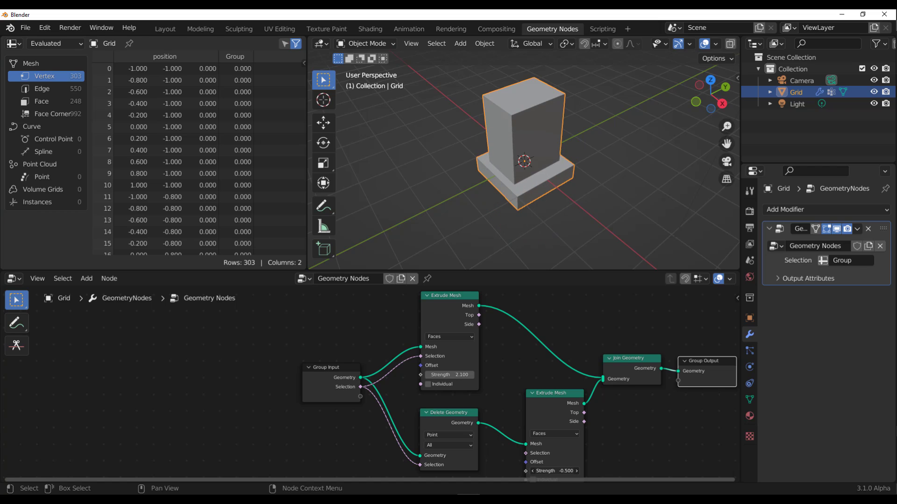
{"action": "scroll", "coordinate": [517, 397], "scroll_direction": "down", "scroll_amount": 2}
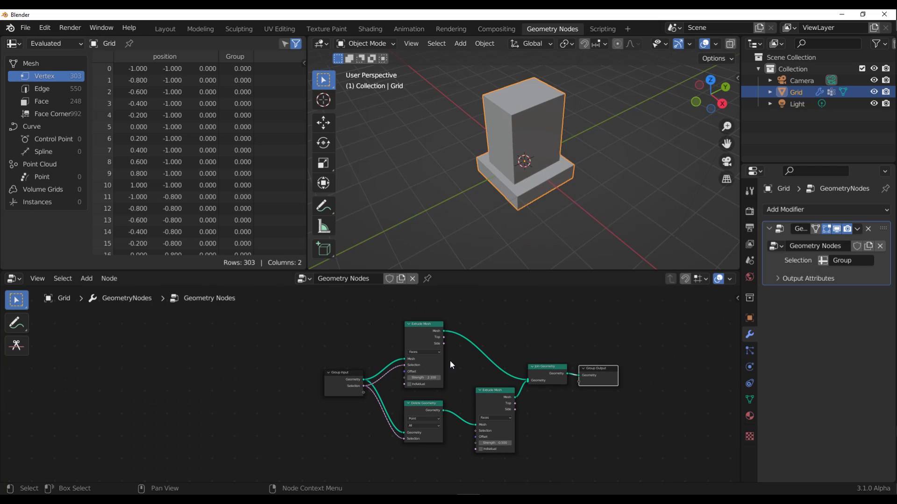
{"action": "scroll", "coordinate": [453, 365], "scroll_direction": "up", "scroll_amount": 2}
{"action": "scroll", "coordinate": [449, 306], "scroll_direction": "up", "scroll_amount": 4}
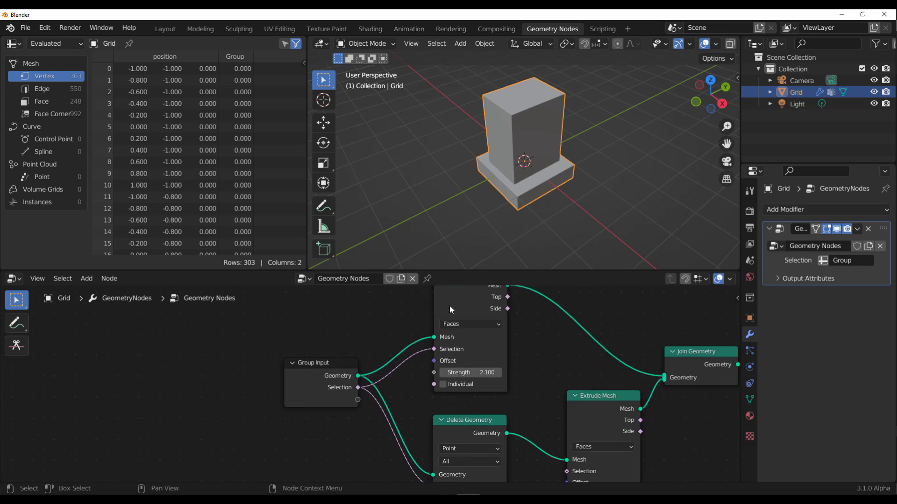
{"action": "scroll", "coordinate": [449, 307], "scroll_direction": "down", "scroll_amount": 5}
{"action": "mouse_move", "coordinate": [441, 331]}
{"action": "left_mouse_down"}
{"action": "mouse_move", "coordinate": [457, 323]}
{"action": "mouse_move", "coordinate": [444, 330]}
{"action": "left_mouse_up"}
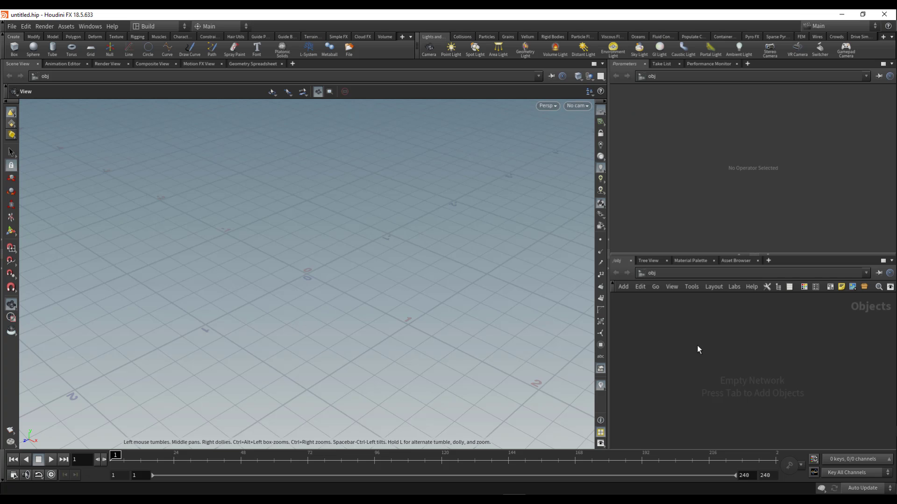
Step: Switch to Houdini, create a Box object, enter its geometry network and display the primitive numbers
{"action": "key", "text": "Tab"}
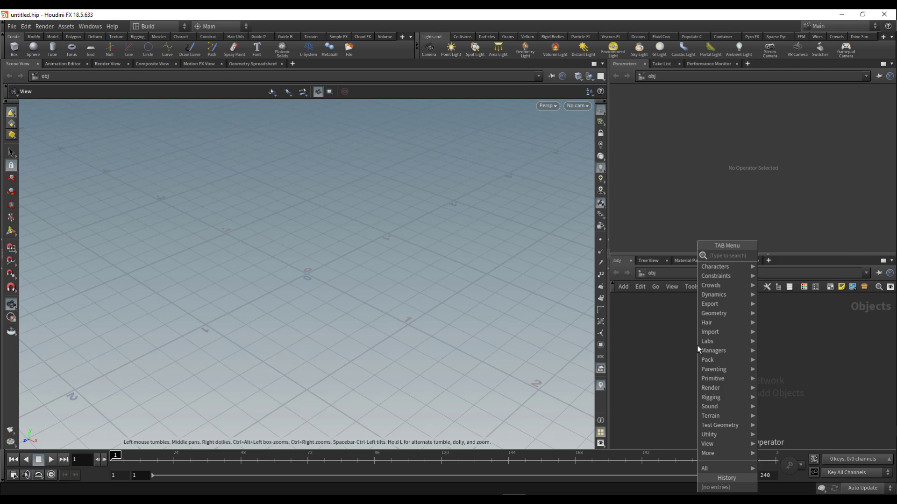
{"action": "type", "text": "BOI"}
{"action": "key", "text": "BackSpace"}
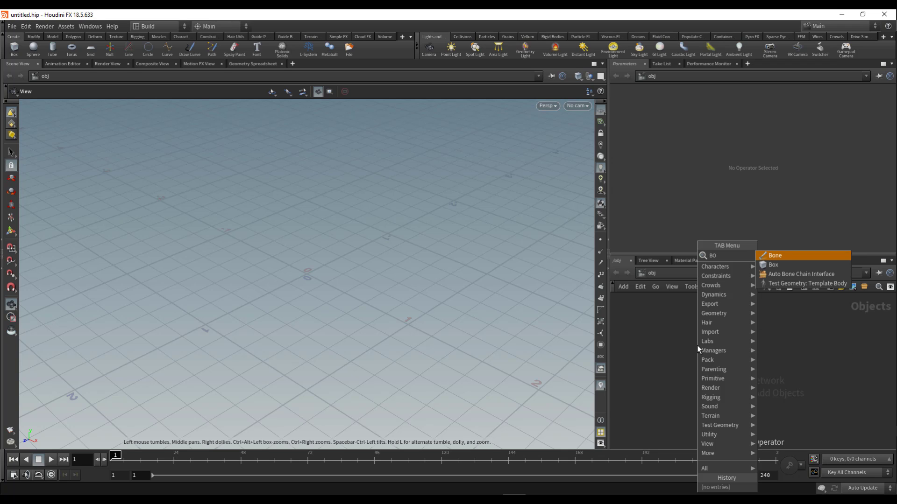
{"action": "key", "text": "Return"}
{"action": "left_click", "coordinate": [697, 346]}
{"action": "double_click", "coordinate": [696, 346]}
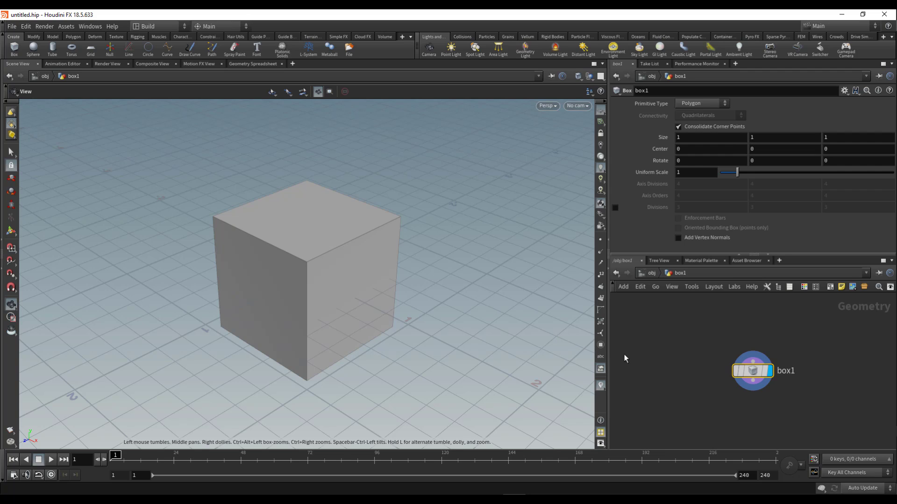
{"action": "left_click", "coordinate": [601, 299]}
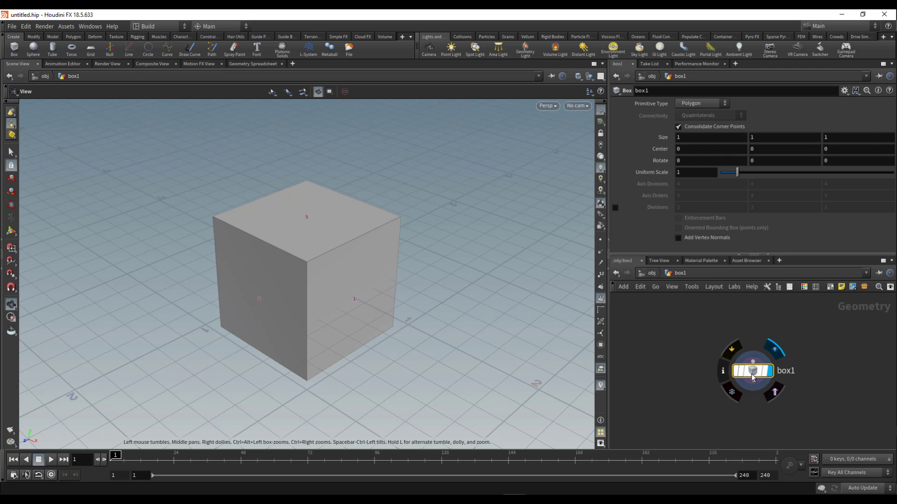
Step: Add a PolyExtrude node fed by box1, arrange the two nodes and display the PolyExtrude result
{"action": "key", "text": "Tab"}
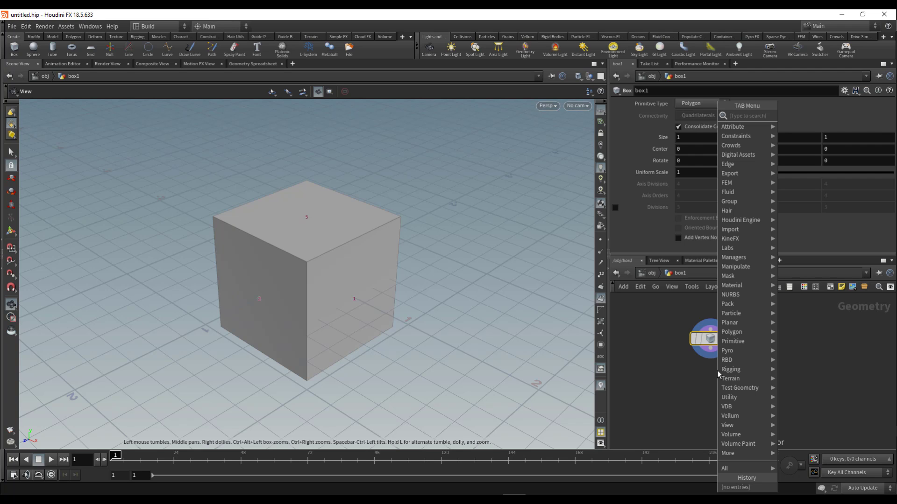
{"action": "type", "text": "PE"}
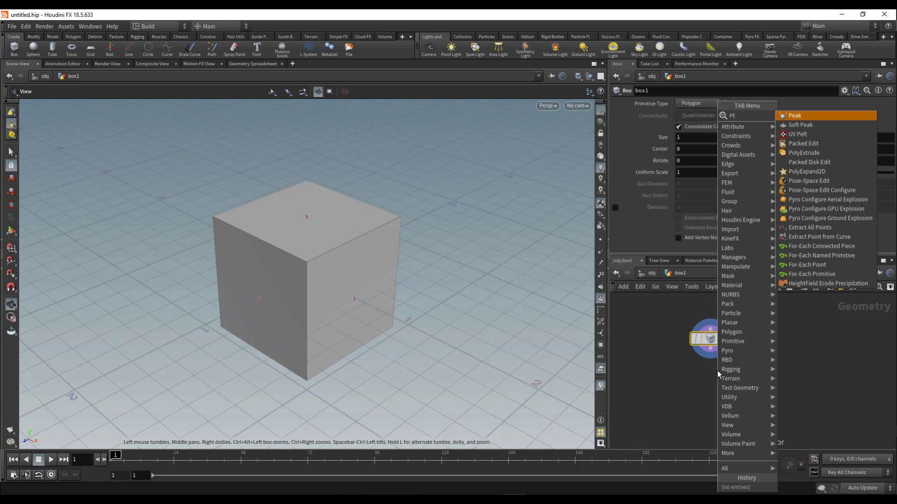
{"action": "key", "text": "Down"}
{"action": "key", "text": "Down"}
{"action": "key", "text": "Down"}
{"action": "key", "text": "Down"}
{"action": "key", "text": "Return"}
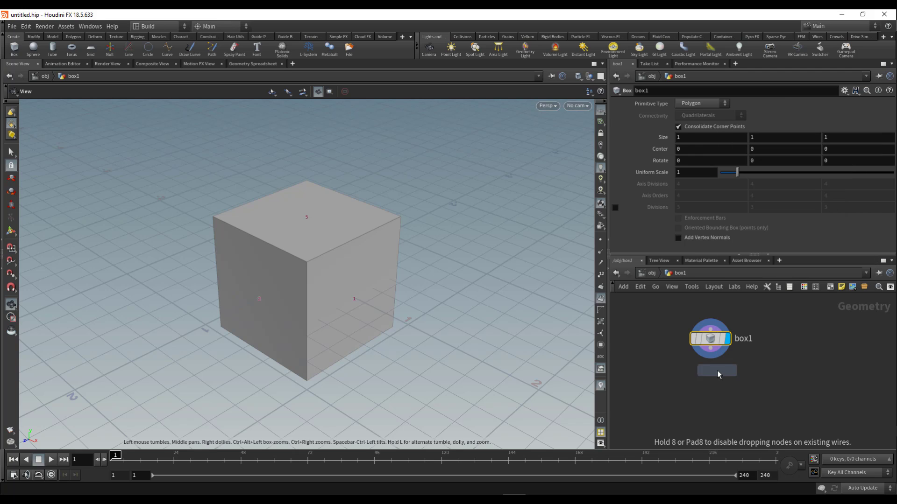
{"action": "left_click", "coordinate": [717, 371]}
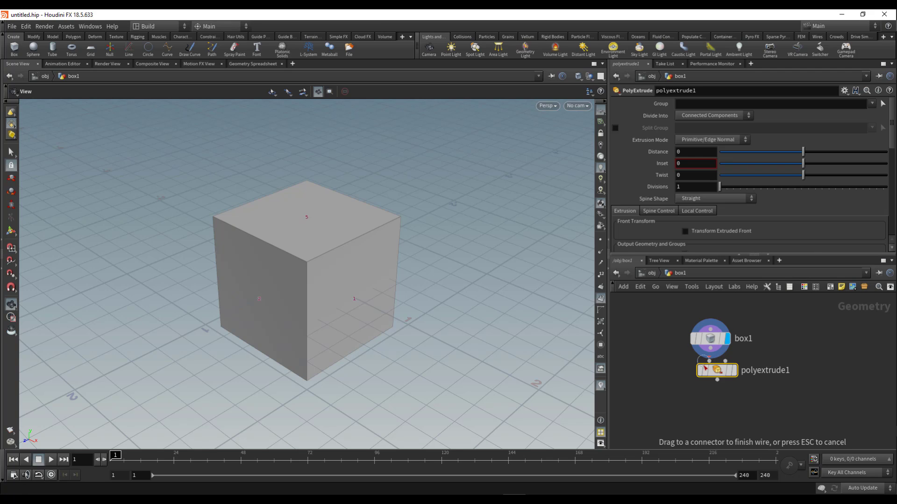
{"action": "left_click_drag", "start_coordinate": [709, 339], "coordinate": [705, 316]}
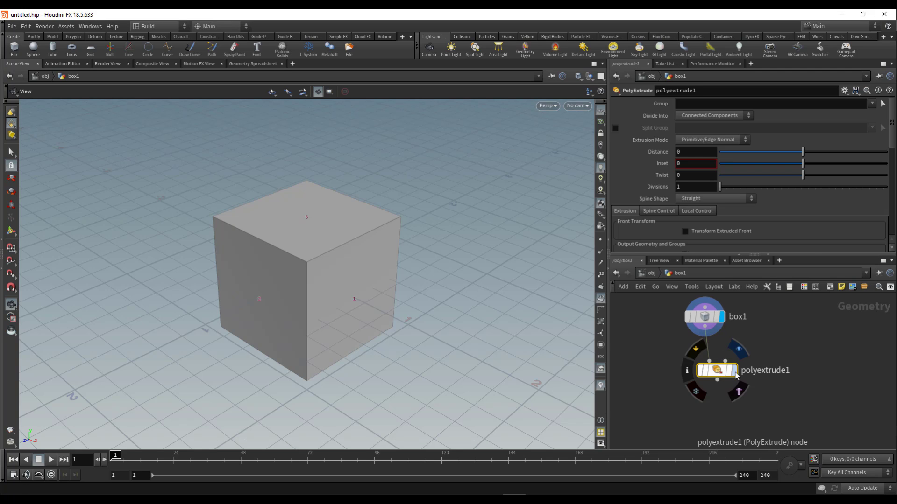
{"action": "left_click_drag", "start_coordinate": [718, 375], "coordinate": [697, 380]}
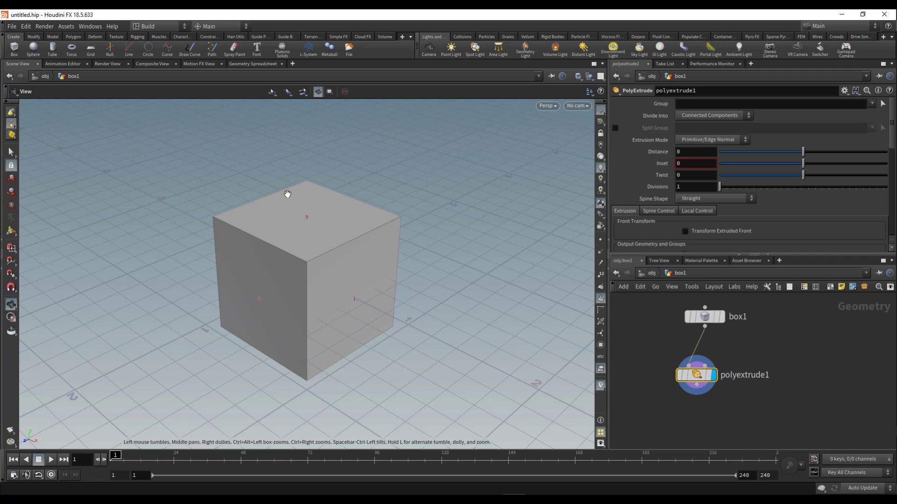
Step: Restrict the PolyExtrude to primitives 1 and 5, with a Distance of 0.318 and an Inset of 0.073
{"action": "left_click", "coordinate": [729, 101]}
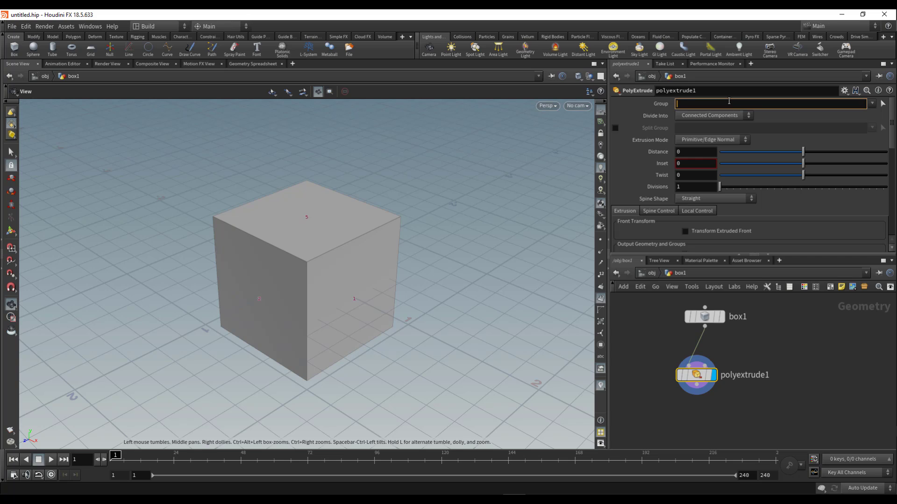
{"action": "type", "text": "1 5"}
{"action": "key", "text": "Return"}
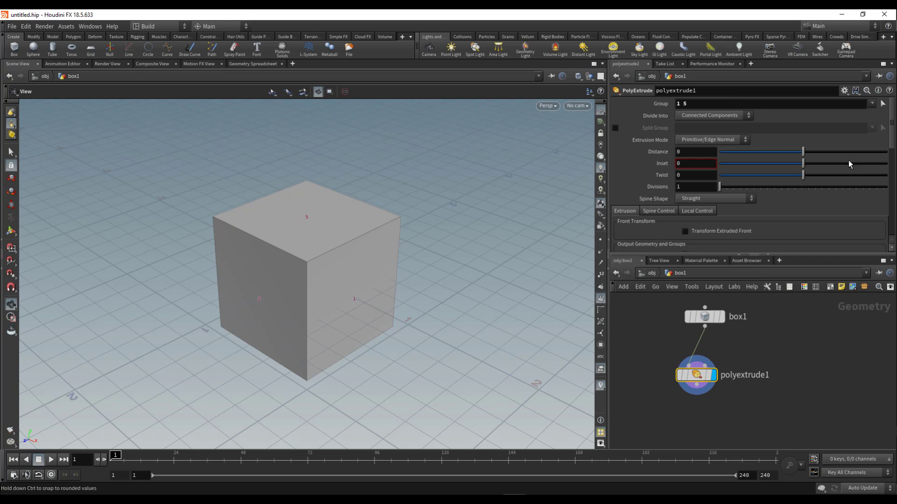
{"action": "mouse_move", "coordinate": [797, 156]}
{"action": "left_mouse_down"}
{"action": "mouse_move", "coordinate": [829, 153]}
{"action": "mouse_move", "coordinate": [799, 171]}
{"action": "mouse_move", "coordinate": [824, 166]}
{"action": "mouse_move", "coordinate": [809, 166]}
{"action": "left_mouse_up"}
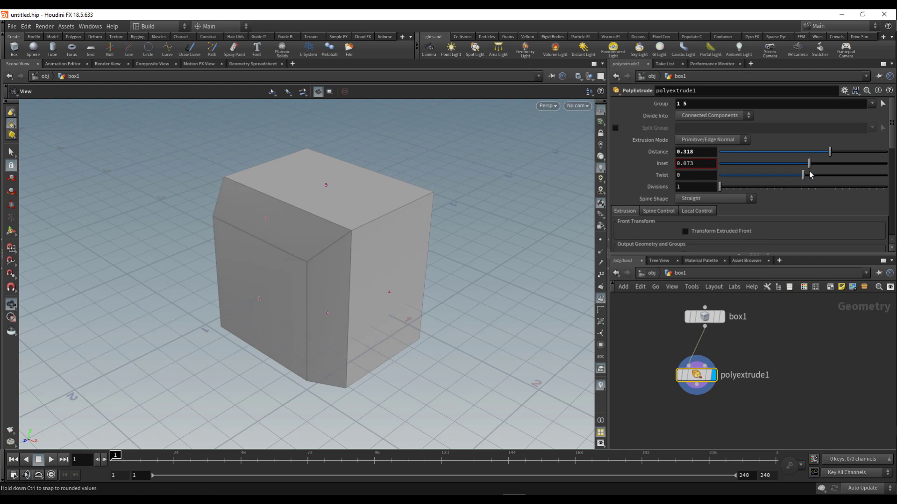
Step: Enable Output Back on the PolyExtrude and turn on its extrudeBack, extrudeSide and extrudeFront output groups
{"action": "left_click_drag", "start_coordinate": [512, 121], "coordinate": [558, 283]}
{"action": "scroll", "coordinate": [657, 226], "scroll_direction": "down", "scroll_amount": 5}
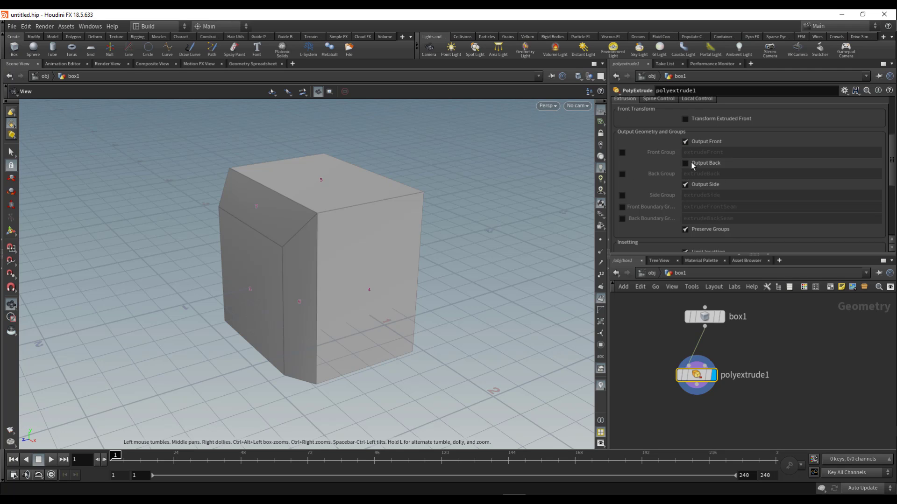
{"action": "left_click_drag", "start_coordinate": [327, 264], "coordinate": [342, 185]}
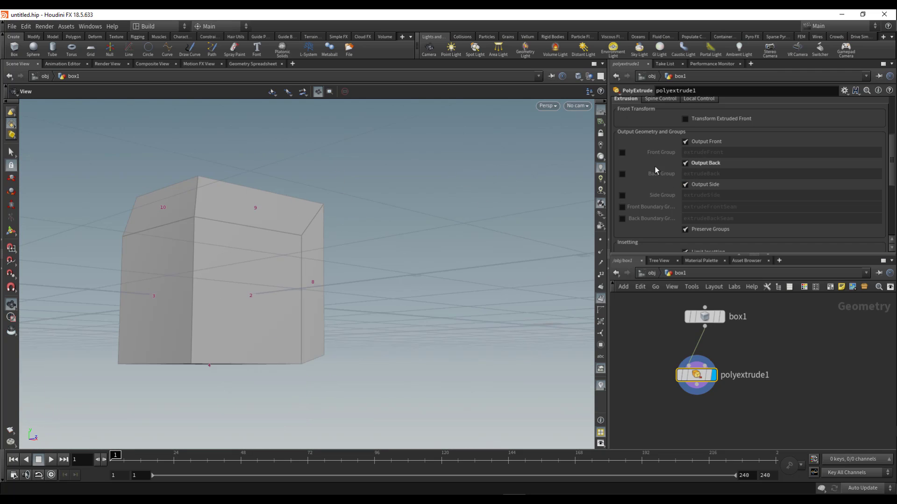
{"action": "left_click", "coordinate": [622, 174]}
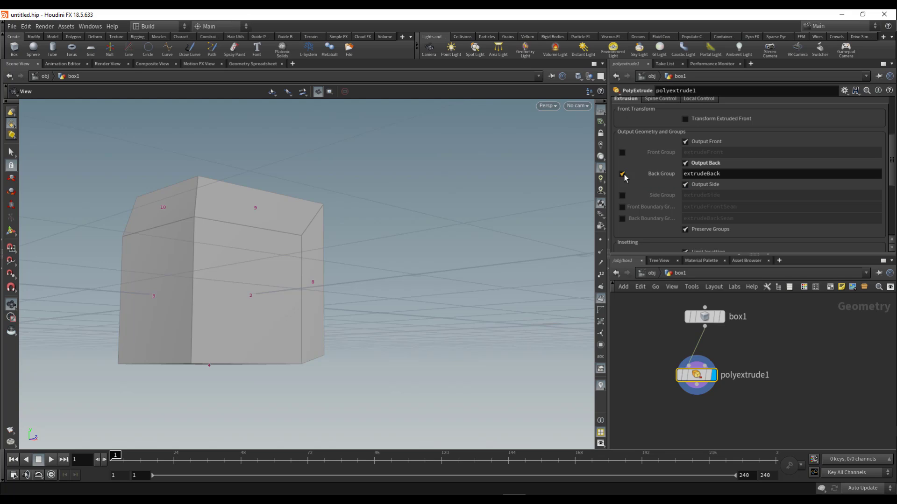
{"action": "left_click", "coordinate": [621, 195]}
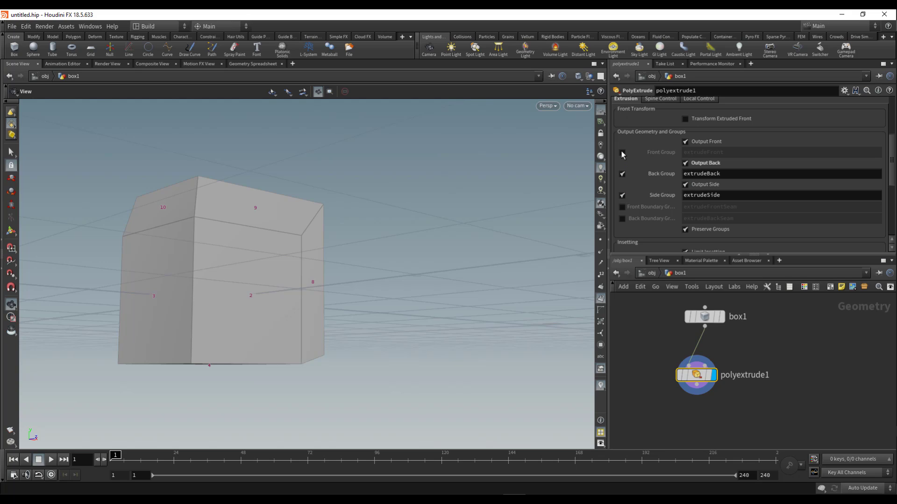
{"action": "left_click", "coordinate": [622, 153]}
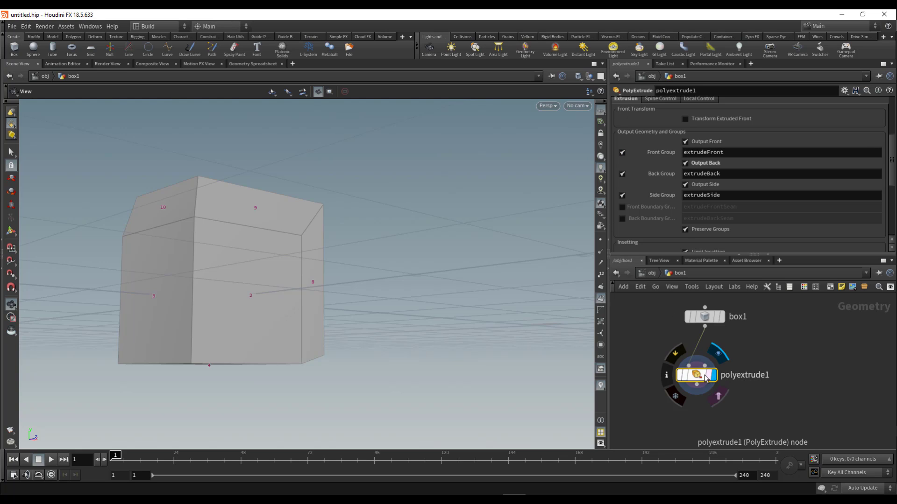
Step: Add a displayed PolyBevel node fed by polyextrude1 and set its Distance to 0.14
{"action": "left_click_drag", "start_coordinate": [747, 373], "coordinate": [721, 353]}
{"action": "left_click", "coordinate": [671, 365]}
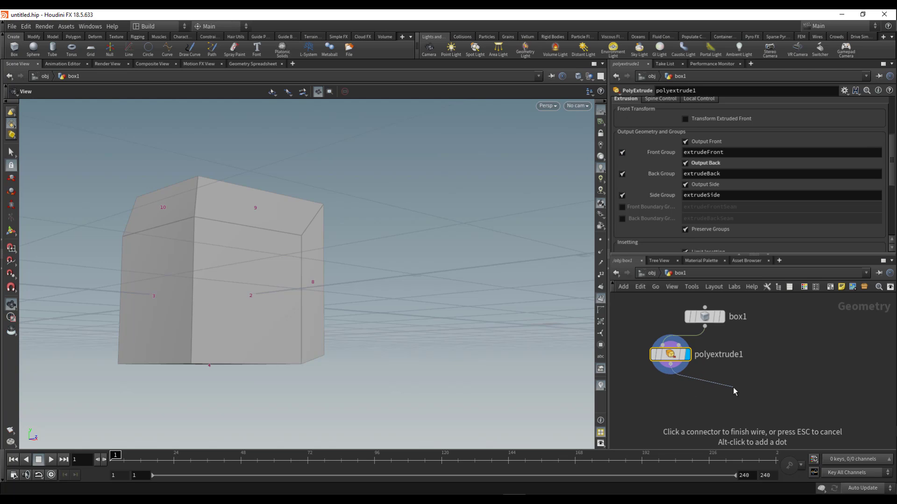
{"action": "left_click", "coordinate": [733, 387]}
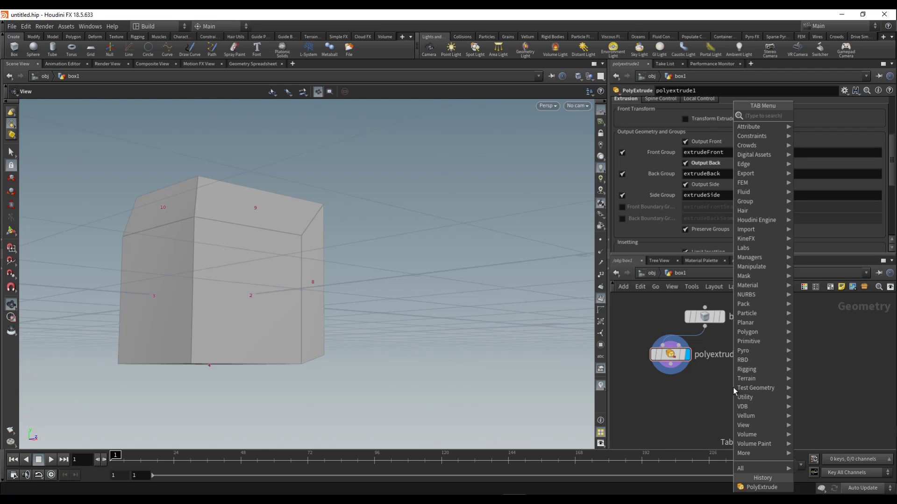
{"action": "type", "text": "PB"}
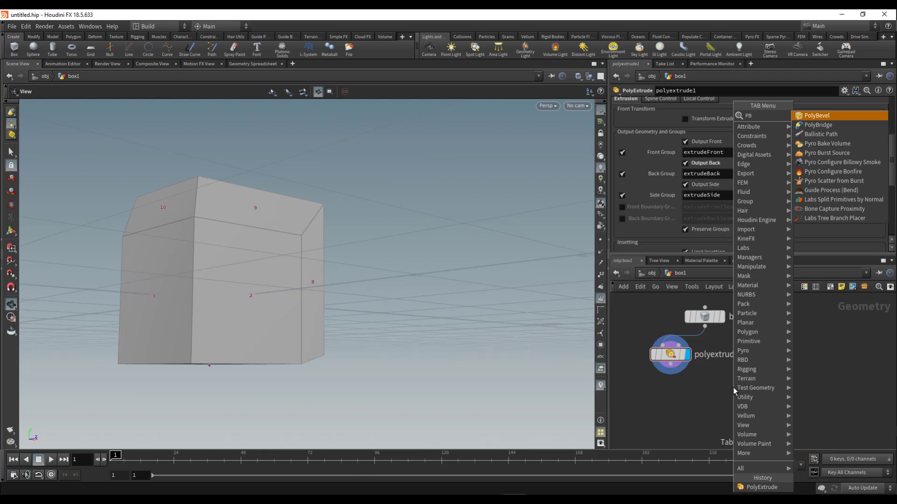
{"action": "key", "text": "Return"}
{"action": "left_click", "coordinate": [733, 387]}
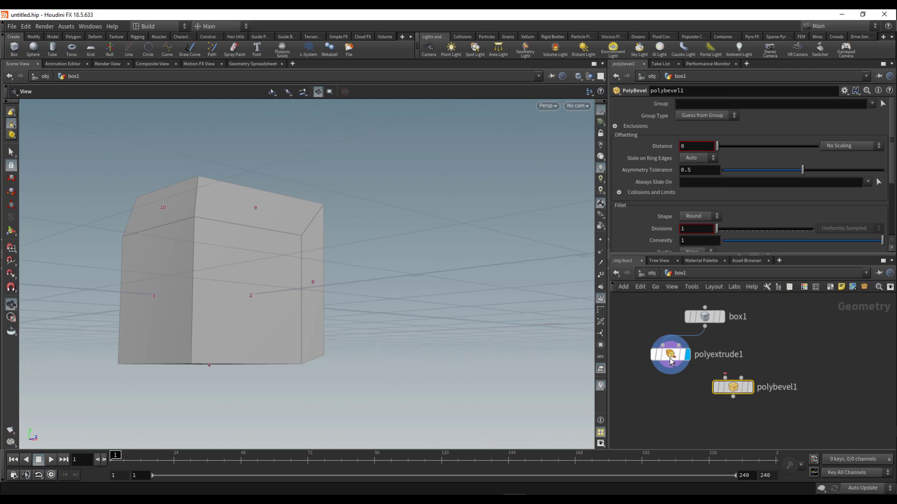
{"action": "left_click_drag", "start_coordinate": [670, 365], "coordinate": [725, 377]}
{"action": "left_click", "coordinate": [754, 367]}
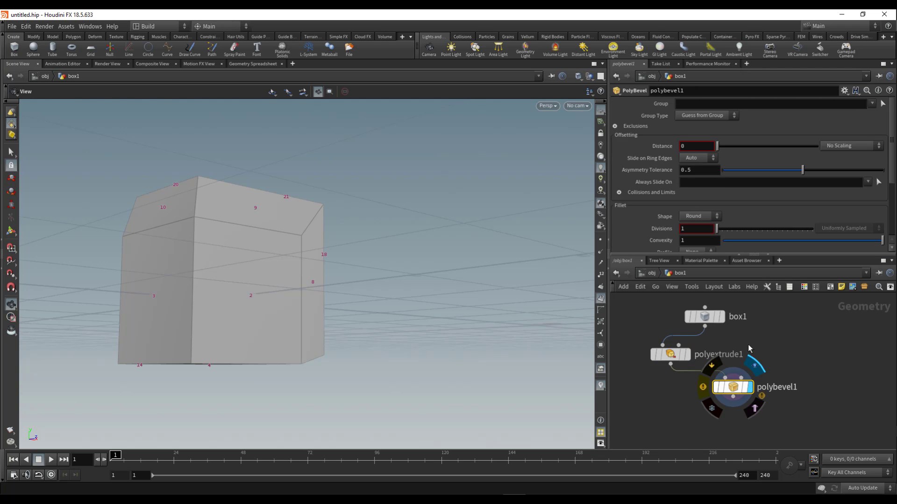
{"action": "left_click_drag", "start_coordinate": [719, 145], "coordinate": [730, 156]}
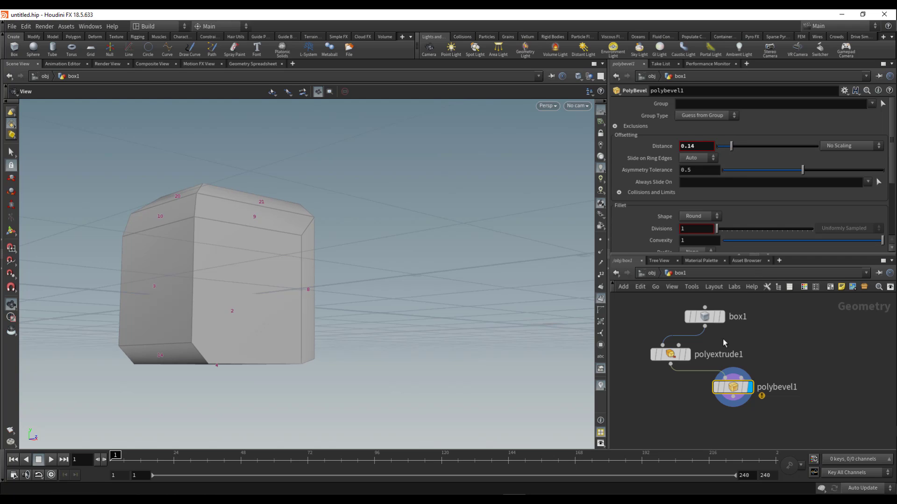
Step: Restrict the PolyBevel to the extrudeSide group and inspect the bevelled box from above
{"action": "left_click", "coordinate": [665, 355]}
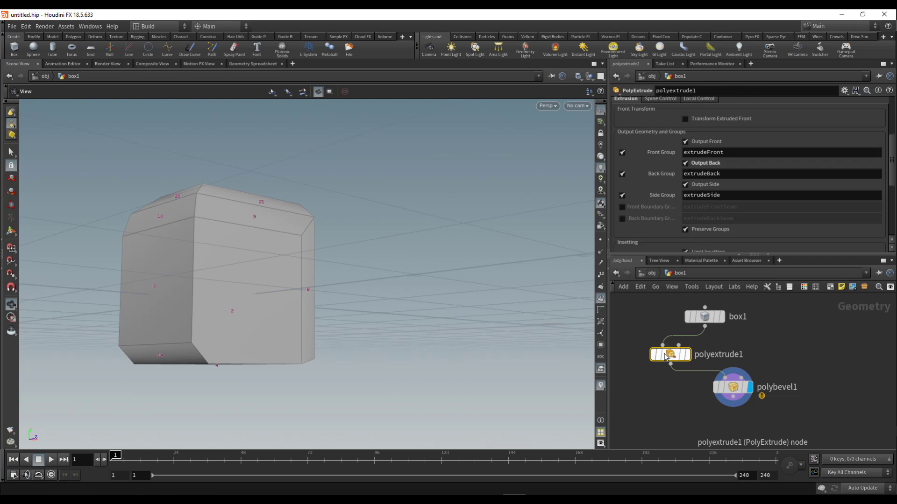
{"action": "left_click", "coordinate": [732, 388]}
{"action": "left_click", "coordinate": [872, 104]}
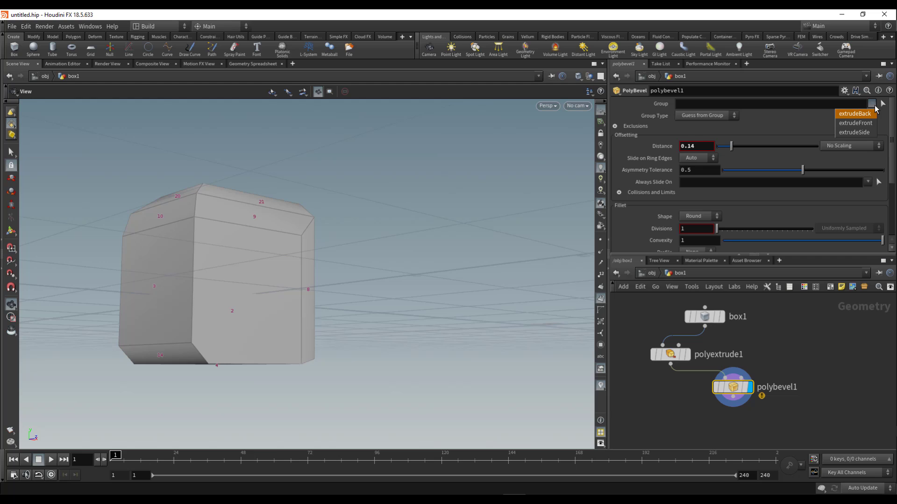
{"action": "left_click", "coordinate": [857, 132]}
{"action": "left_click_drag", "start_coordinate": [360, 248], "coordinate": [257, 244]}
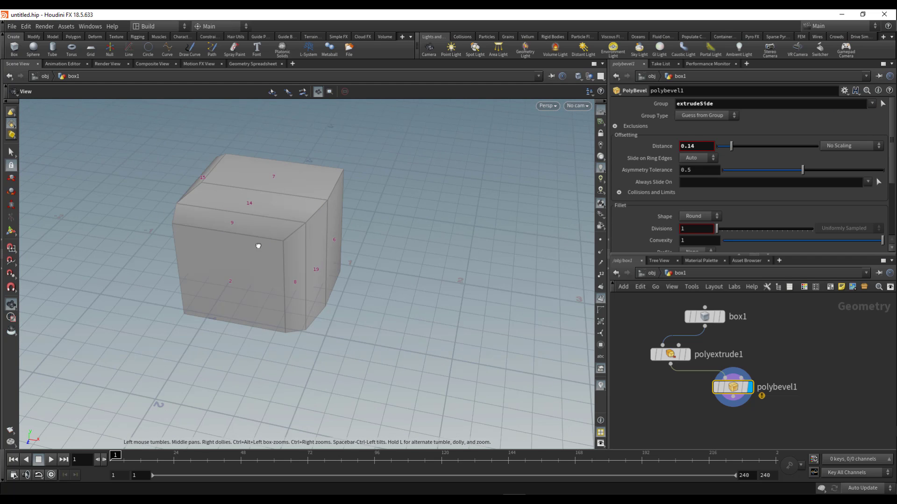
Step: Replace the PolyBevel's Group with extrudeFront and add extrudeSide to it
{"action": "double_click", "coordinate": [766, 104]}
{"action": "key", "text": "BackSpace"}
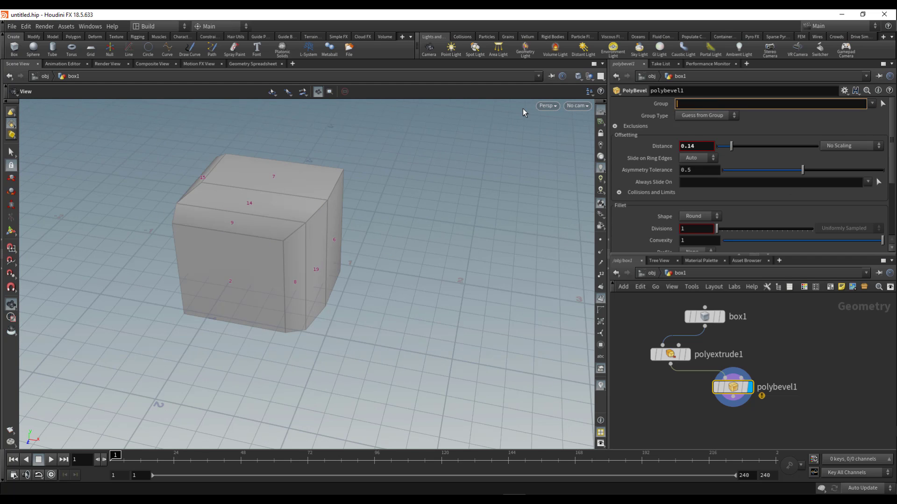
{"action": "left_click", "coordinate": [871, 104]}
{"action": "left_click", "coordinate": [855, 124]}
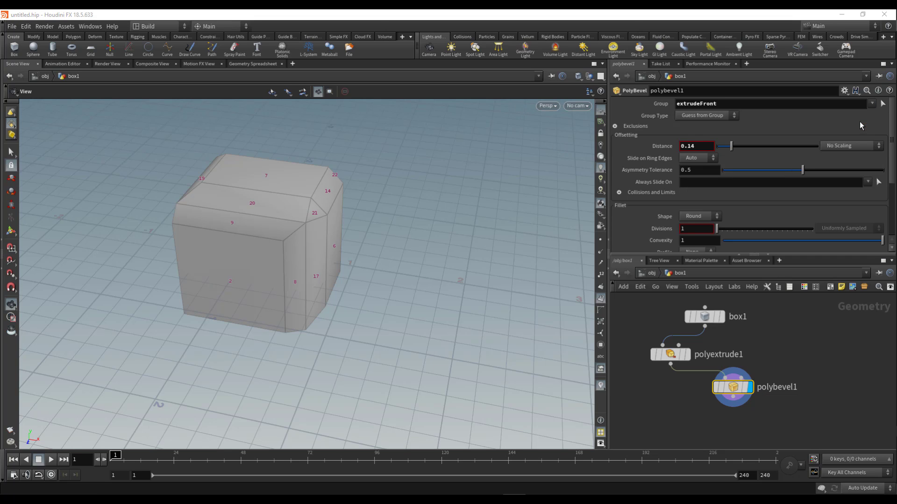
{"action": "left_click_drag", "start_coordinate": [392, 192], "coordinate": [472, 194]}
{"action": "left_click", "coordinate": [872, 104]}
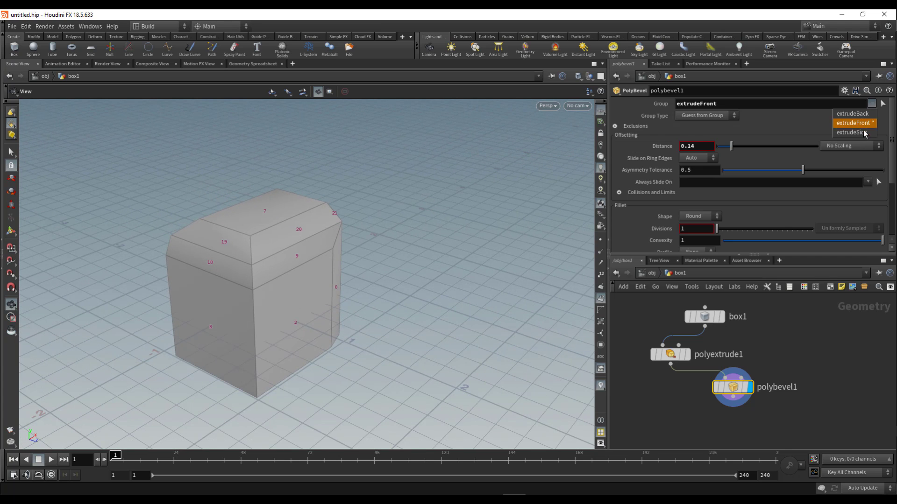
{"action": "left_click", "coordinate": [859, 133]}
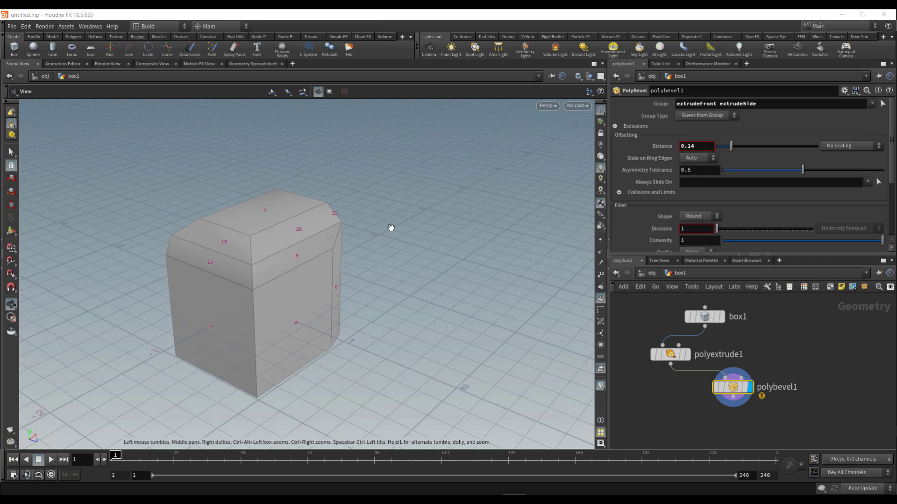
{"action": "left_click_drag", "start_coordinate": [449, 209], "coordinate": [567, 320]}
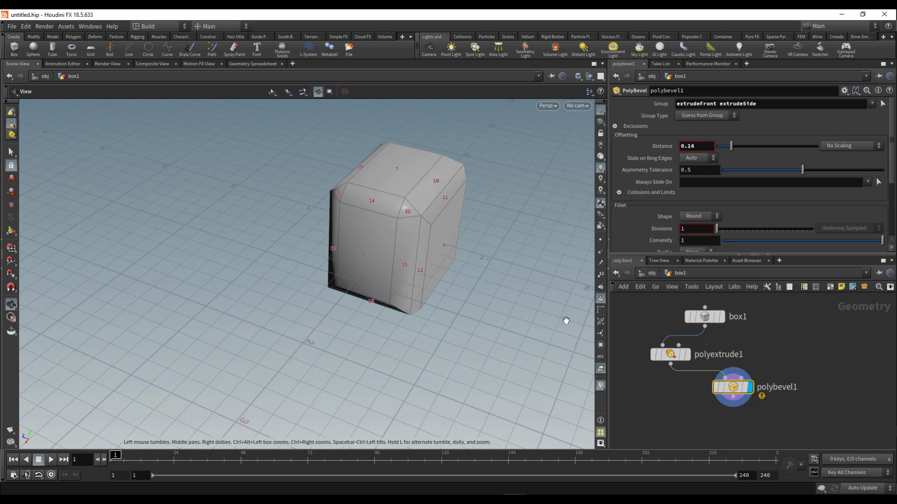
Step: Set the PolyBevel's Distance to 0.242 and its fillet Divisions to 6
{"action": "left_click_drag", "start_coordinate": [731, 146], "coordinate": [742, 156]}
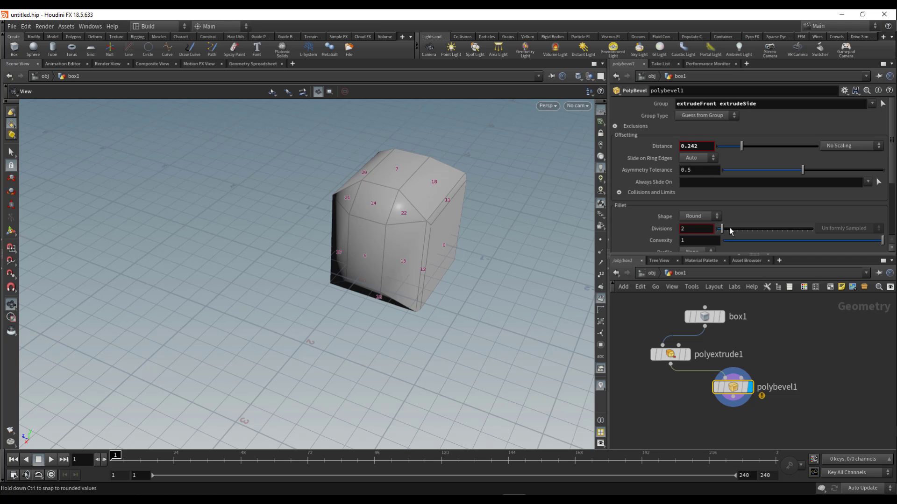
{"action": "left_click_drag", "start_coordinate": [717, 228], "coordinate": [743, 230]}
{"action": "left_click_drag", "start_coordinate": [424, 223], "coordinate": [573, 196]}
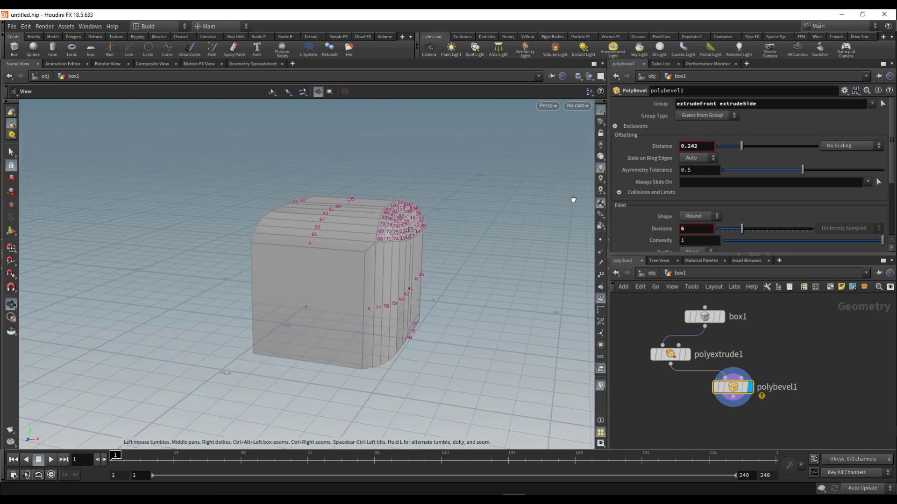
Step: Clear the PolyBevel's Group so that it bevels the whole mesh
{"action": "left_click_drag", "start_coordinate": [552, 85], "coordinate": [472, 91]}
{"action": "key", "text": "BackSpace"}
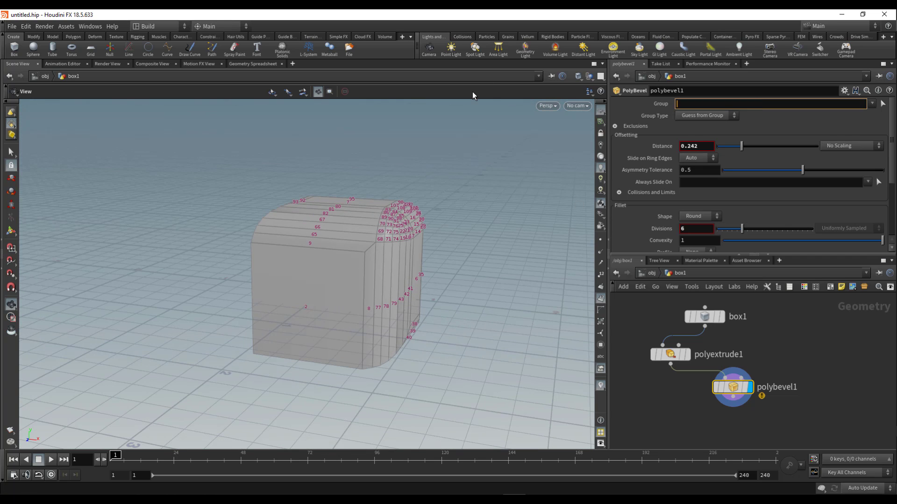
{"action": "key", "text": "Return"}
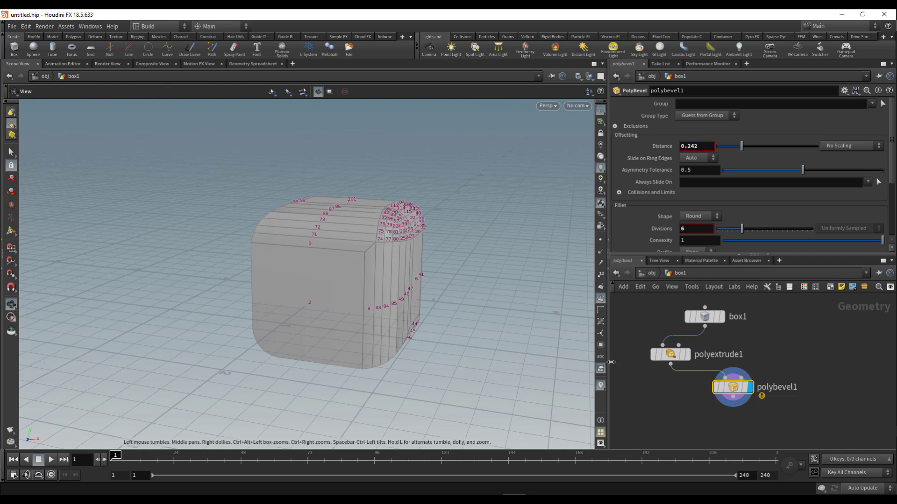
Step: Check the primitive numbers on the polyextrude1 result and restrict the displayed PolyBevel to primitives 6 and 7
{"action": "left_click", "coordinate": [686, 354]}
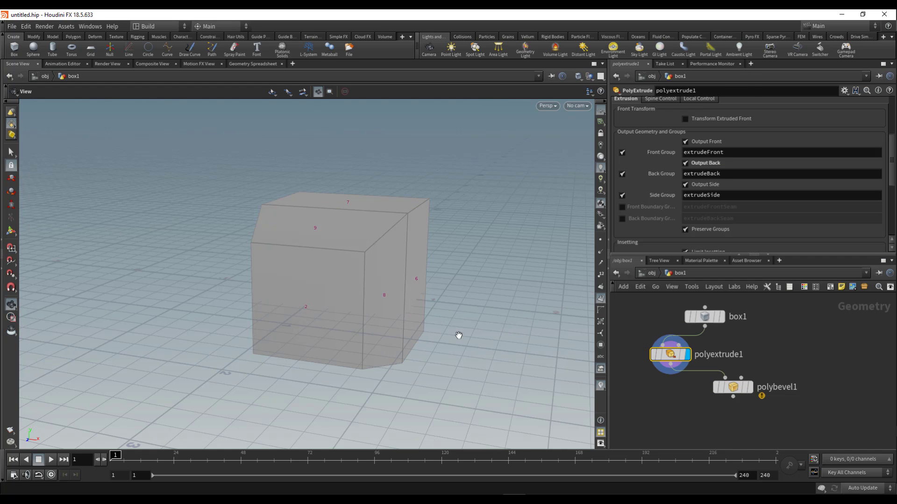
{"action": "left_click_drag", "start_coordinate": [444, 240], "coordinate": [403, 218]}
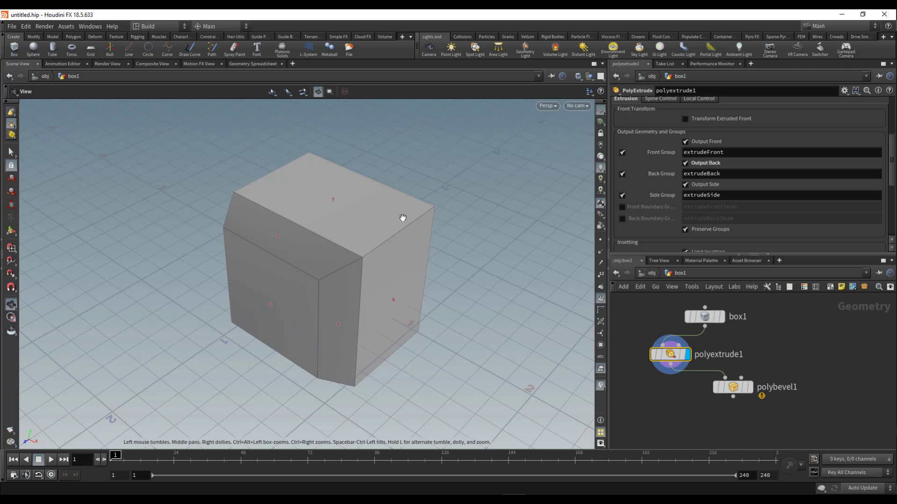
{"action": "left_click", "coordinate": [748, 388]}
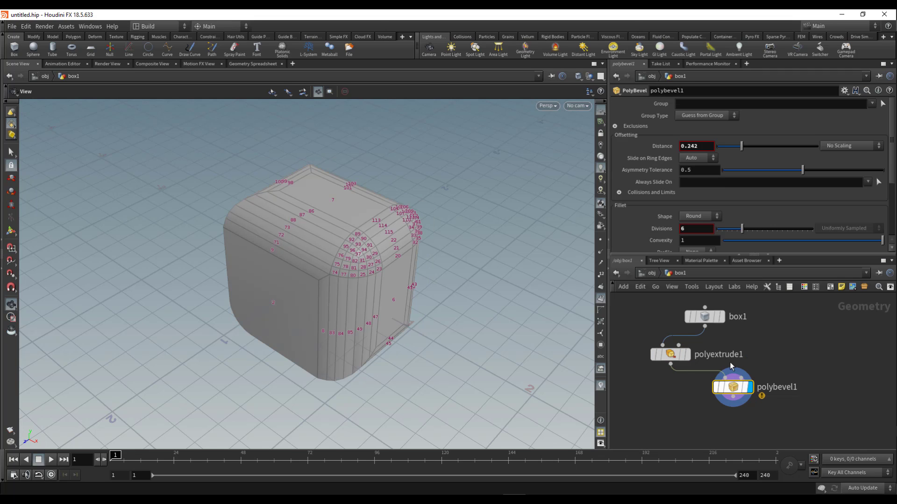
{"action": "left_click", "coordinate": [693, 105]}
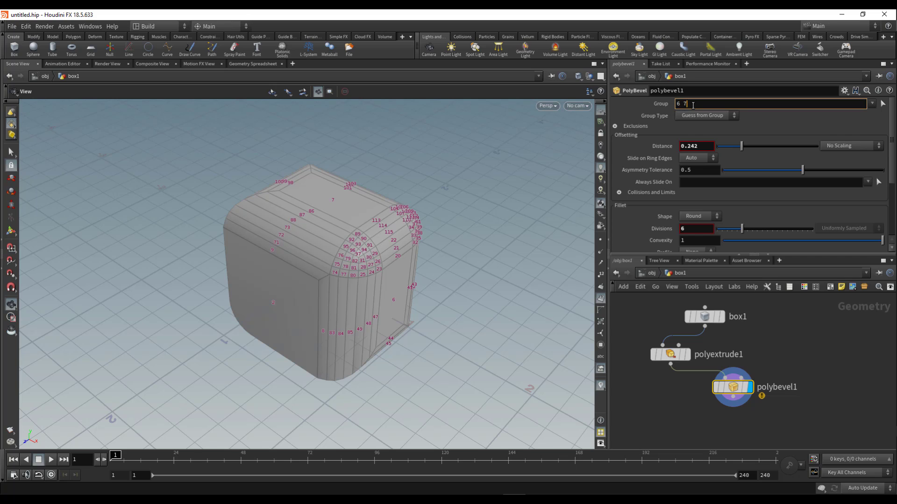
{"action": "type", "text": "6 7"}
{"action": "key", "text": "Return"}
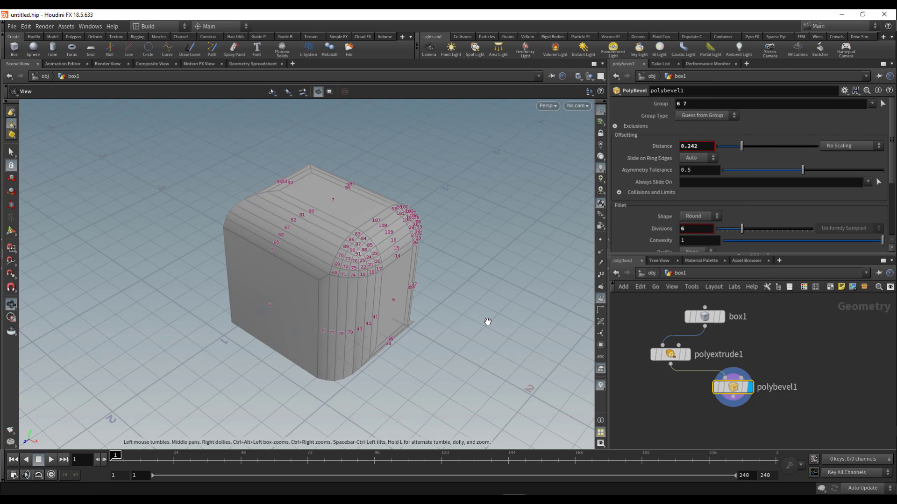
Step: Set the PolyBevel's Divisions to 3 and its Distance to 0.051, and raise the Divisions slightly
{"action": "mouse_move", "coordinate": [742, 229]}
{"action": "left_mouse_down"}
{"action": "mouse_move", "coordinate": [757, 229]}
{"action": "mouse_move", "coordinate": [719, 228]}
{"action": "mouse_move", "coordinate": [743, 231]}
{"action": "mouse_move", "coordinate": [727, 228]}
{"action": "left_mouse_up"}
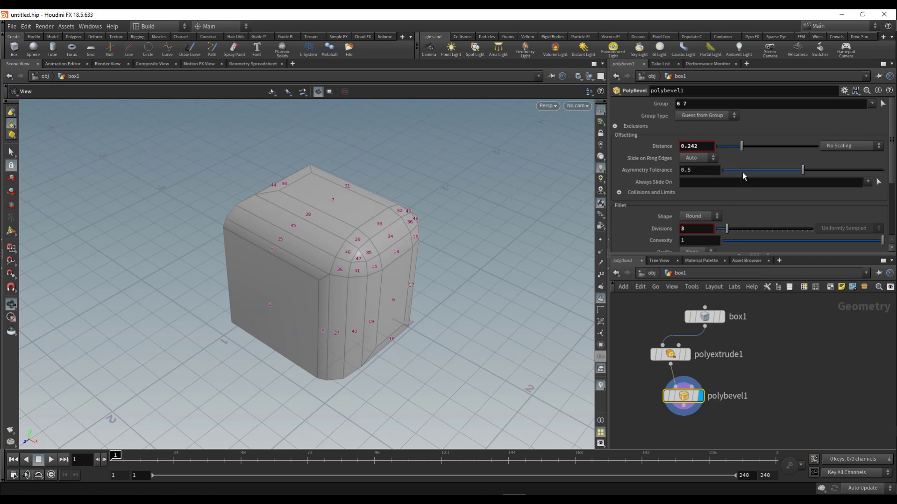
{"action": "left_click_drag", "start_coordinate": [741, 146], "coordinate": [722, 145]}
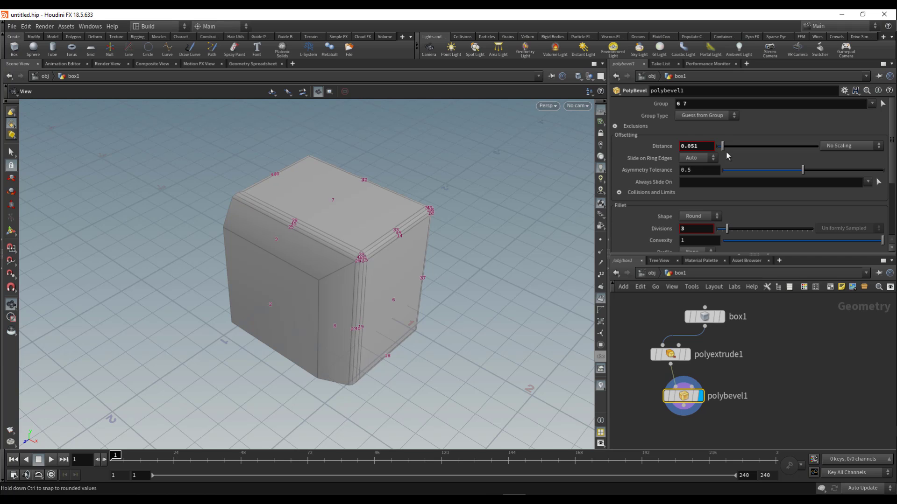
{"action": "mouse_move", "coordinate": [727, 228]}
{"action": "left_mouse_down"}
{"action": "mouse_move", "coordinate": [747, 228]}
{"action": "mouse_move", "coordinate": [737, 232]}
{"action": "left_mouse_up"}
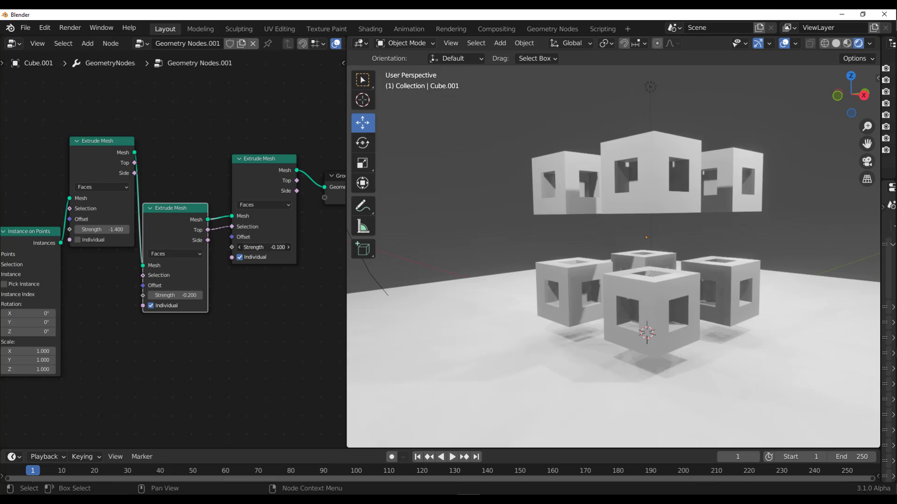
Step: In Blender, feed the last Extrude Mesh's Selection from the previous node's Side output and set its Strength to 1.200
{"action": "left_click_drag", "start_coordinate": [260, 248], "coordinate": [288, 248]}
{"action": "left_click_drag", "start_coordinate": [208, 240], "coordinate": [288, 248]}
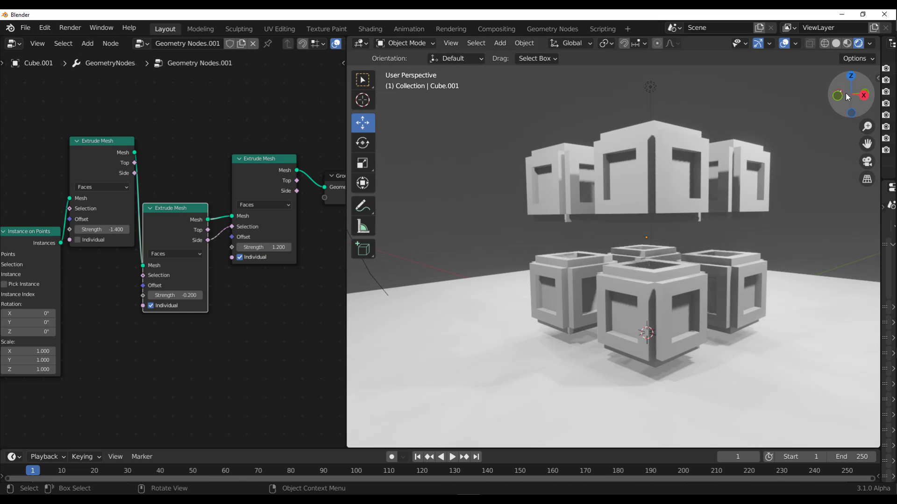
{"action": "left_click_drag", "start_coordinate": [849, 95], "coordinate": [854, 107]}
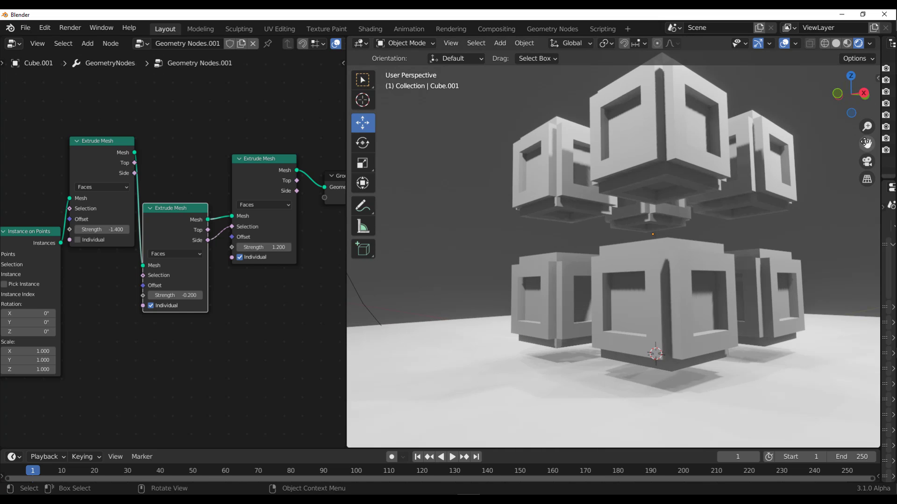